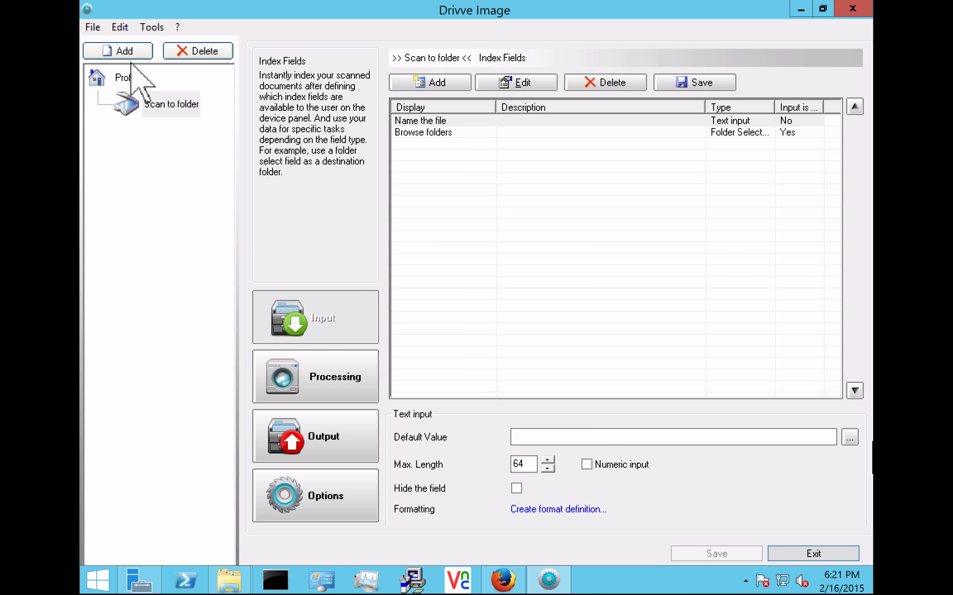
Step: Add a profile named AP with the description 'verify and scan an invoice'
{"action": "left_click", "coordinate": [132, 58]}
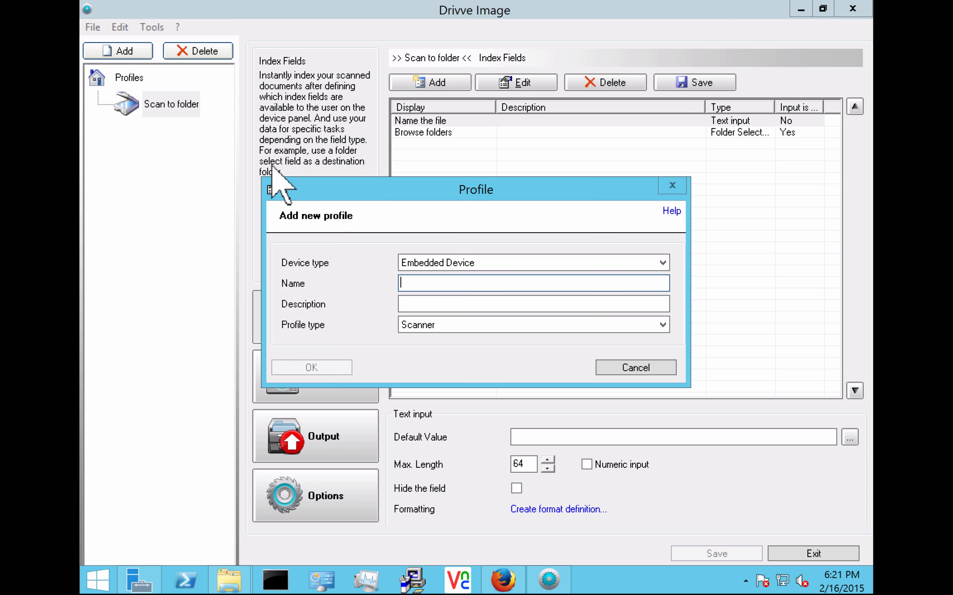
{"action": "type", "text": "AP"}
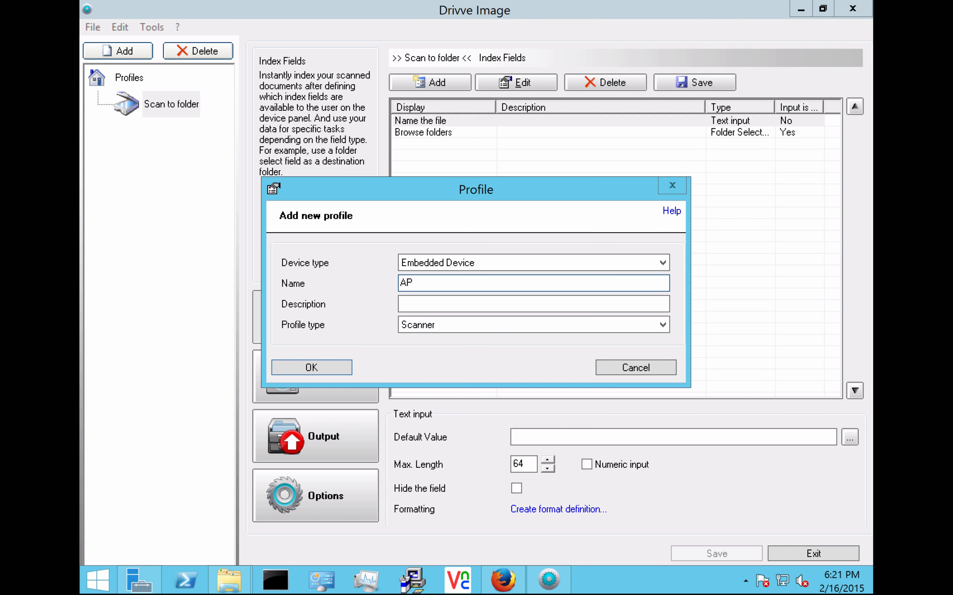
{"action": "key", "text": "Tab"}
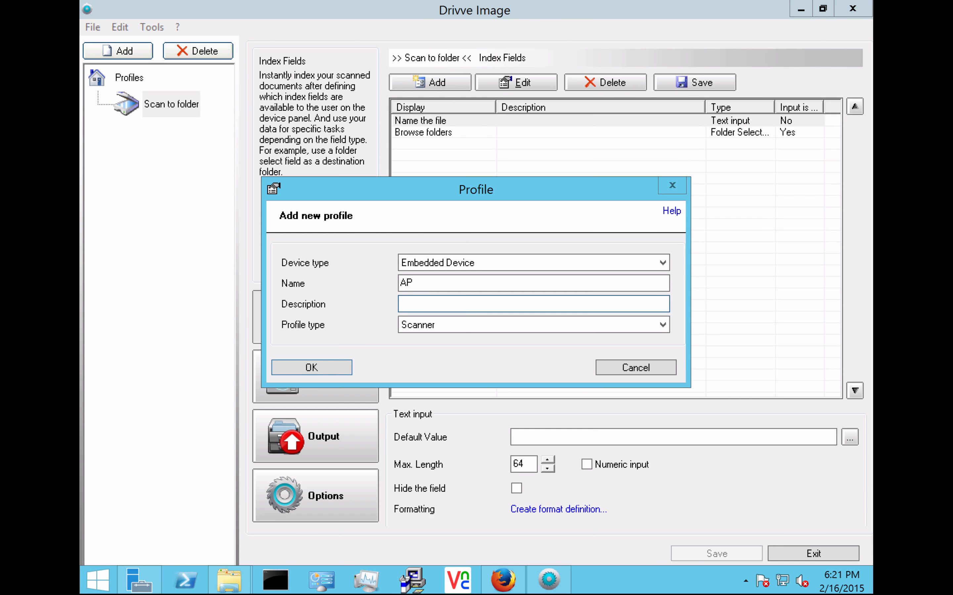
{"action": "type", "text": "verify and scan an invoice"}
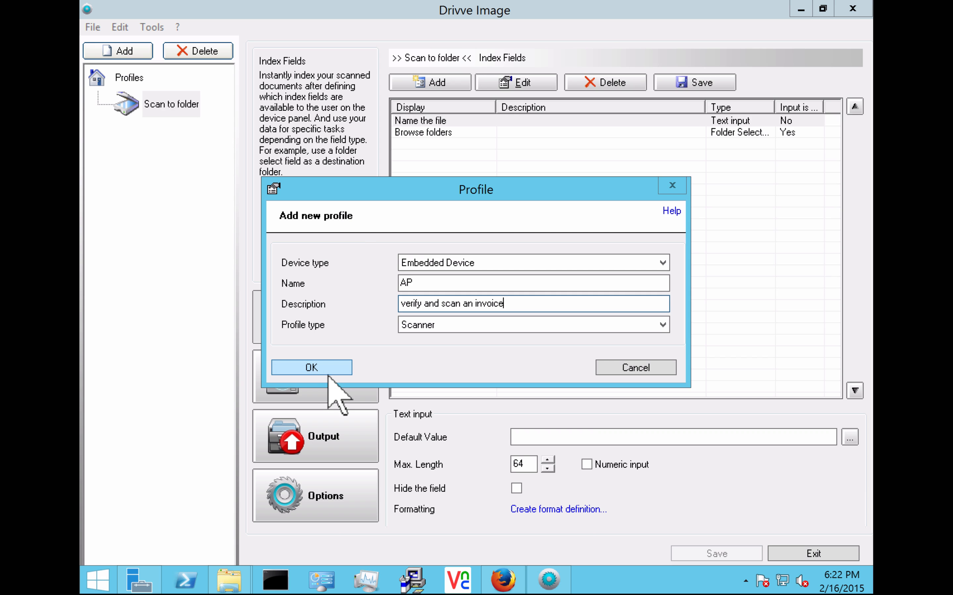
{"action": "left_click", "coordinate": [311, 367]}
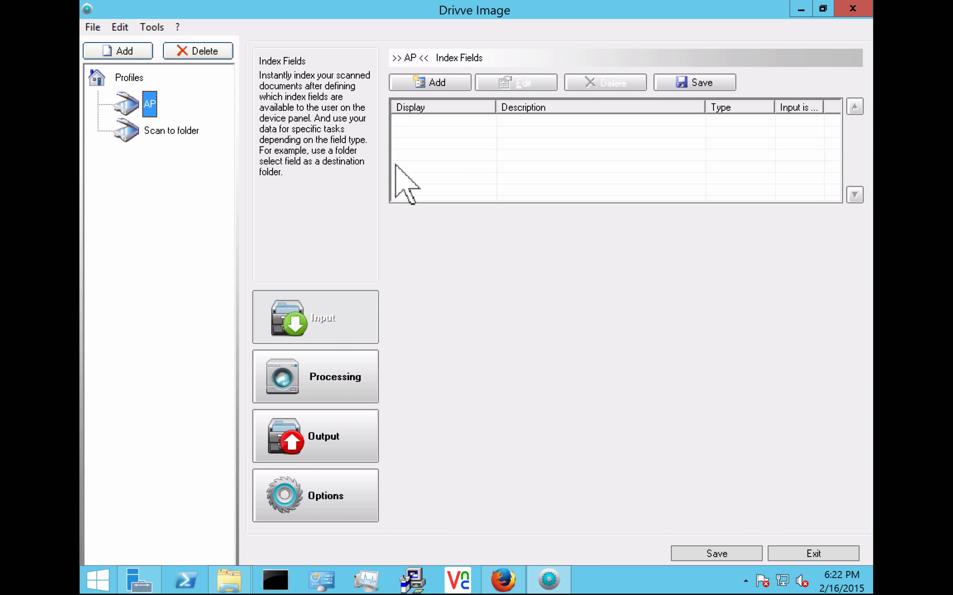
Step: Add an SQL Query index field displayed as 'Verify the Invoice by PO'
{"action": "left_click", "coordinate": [433, 83]}
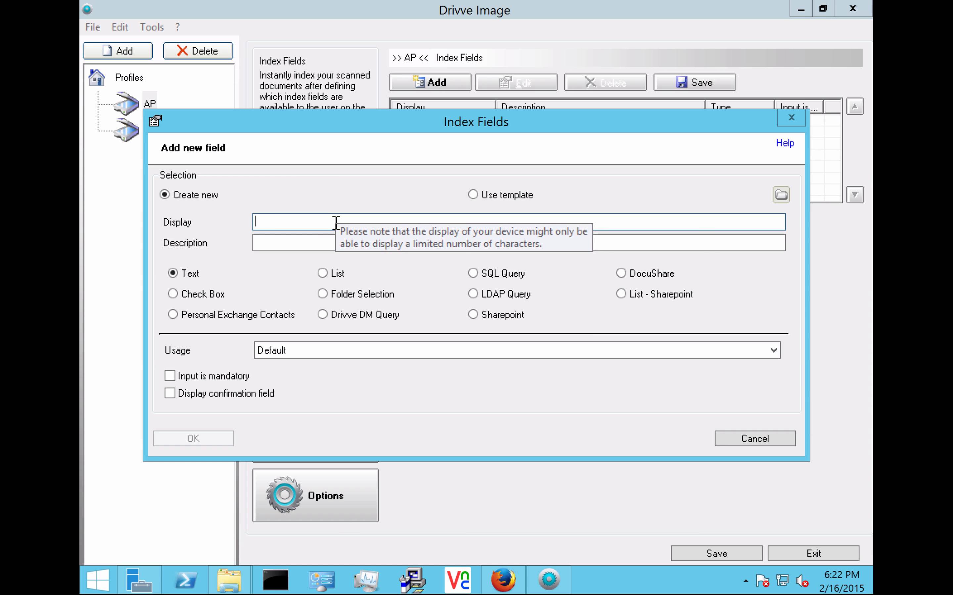
{"action": "type", "text": "Verify th"}
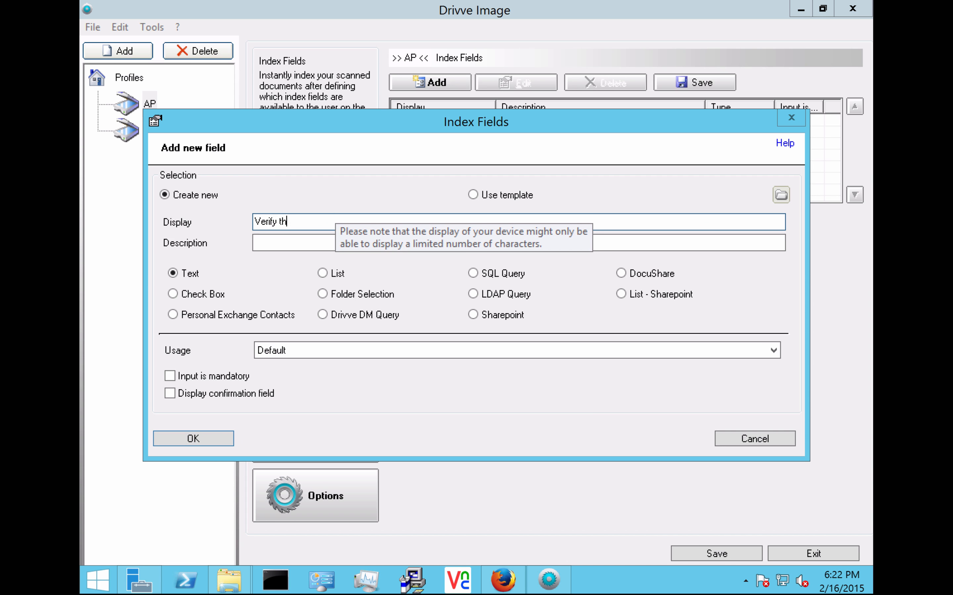
{"action": "type", "text": "e Invoice by PO"}
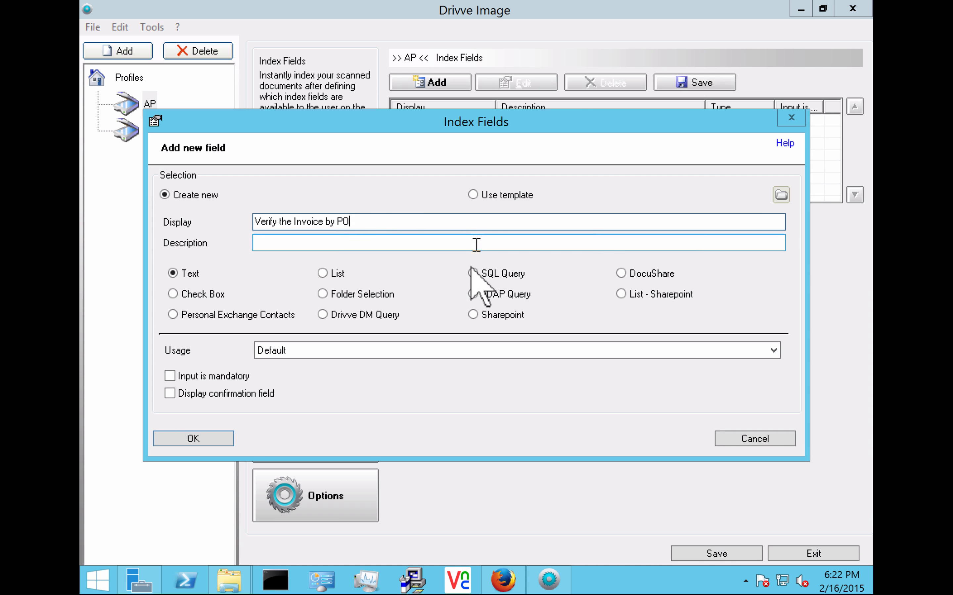
{"action": "left_click", "coordinate": [472, 279]}
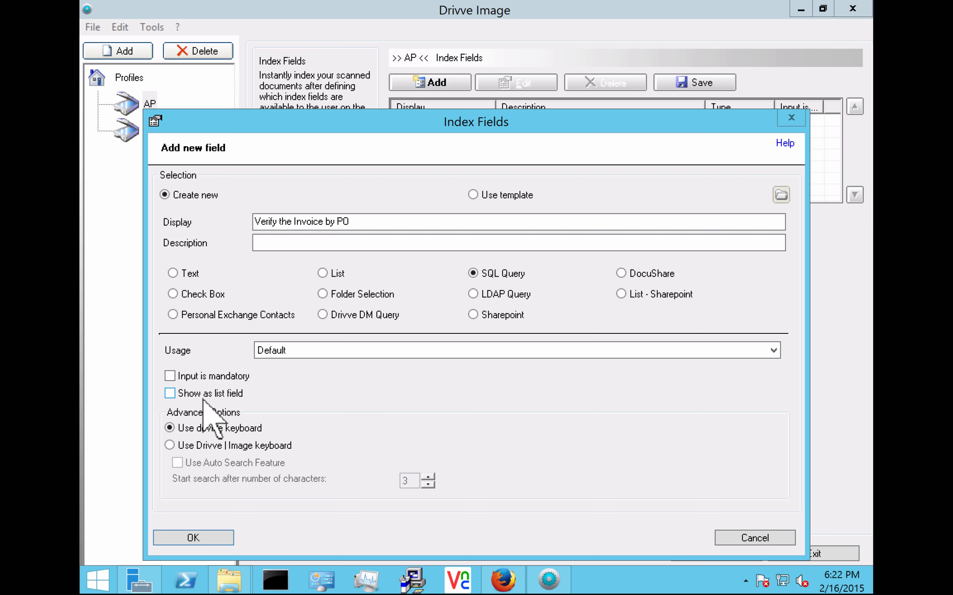
{"action": "left_click", "coordinate": [195, 544]}
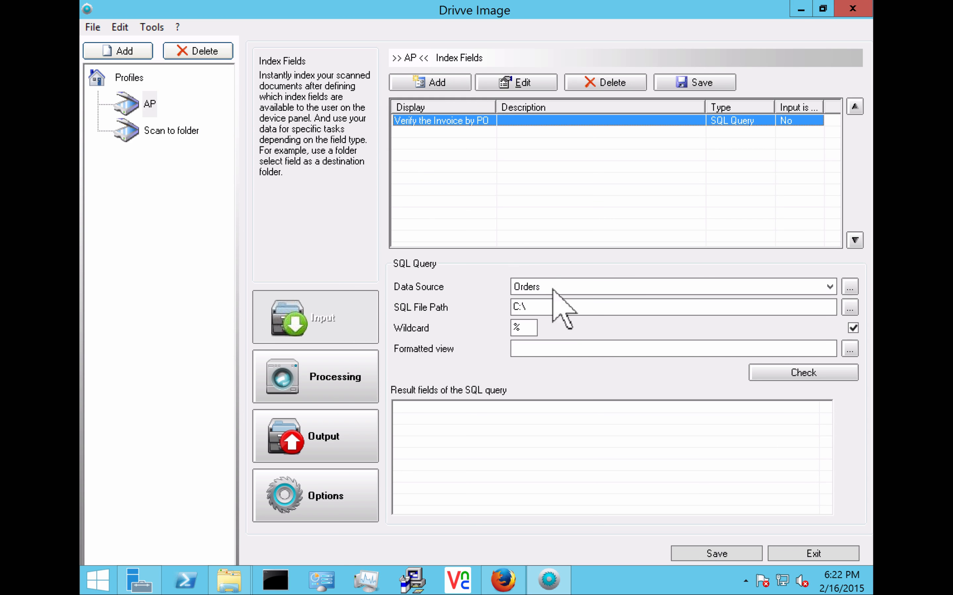
Step: Set the data source to Orders and load Orders.sql from the Northwind folder as the query
{"action": "left_click", "coordinate": [585, 290]}
{"action": "left_click", "coordinate": [585, 289]}
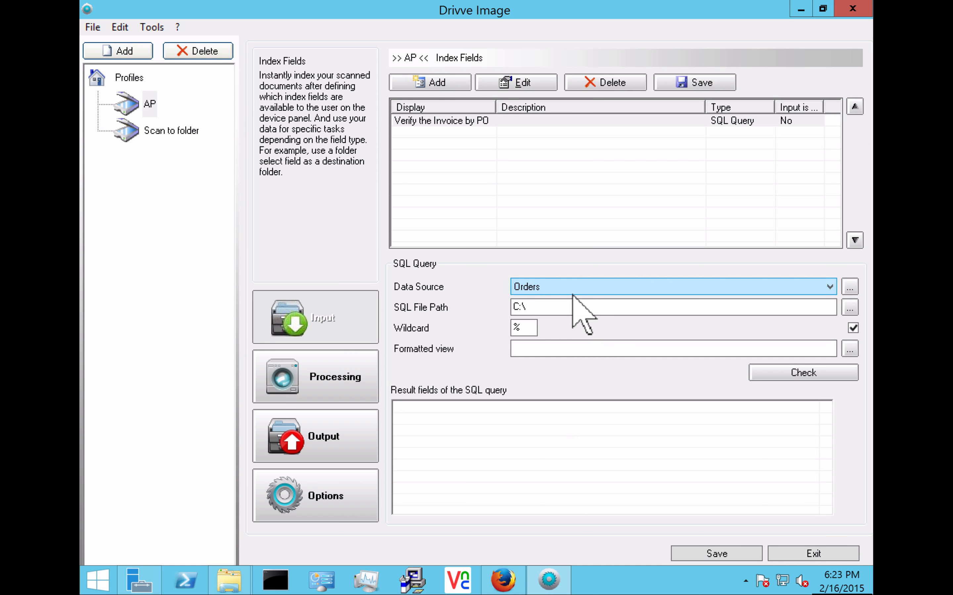
{"action": "left_click", "coordinate": [846, 309]}
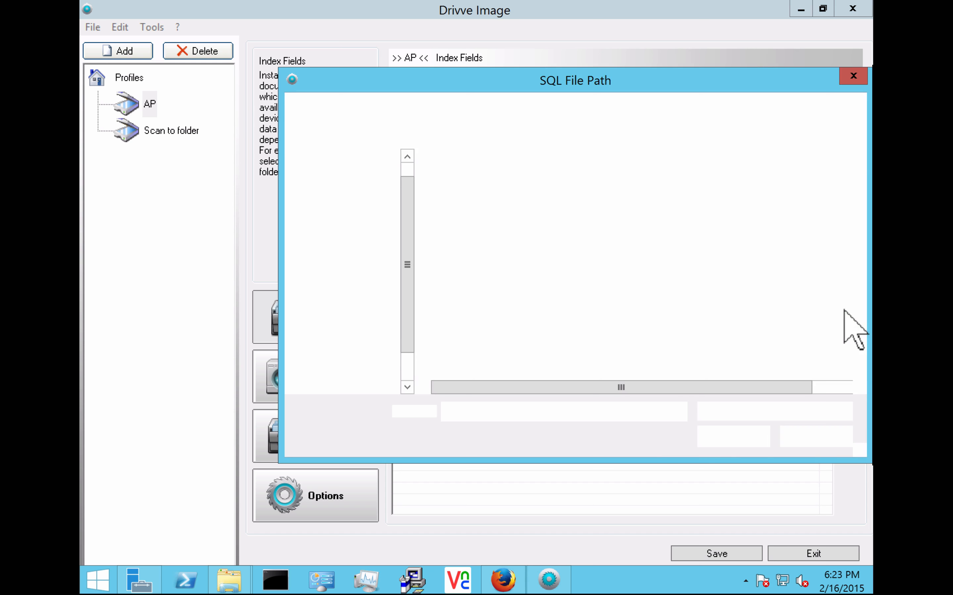
{"action": "left_click_drag", "start_coordinate": [729, 87], "coordinate": [641, 84]}
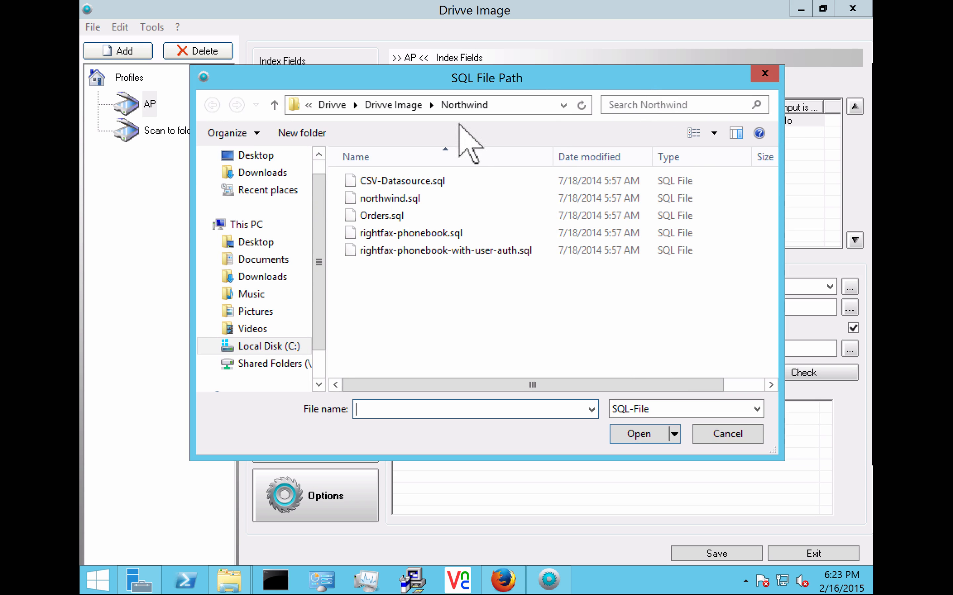
{"action": "left_click", "coordinate": [379, 221]}
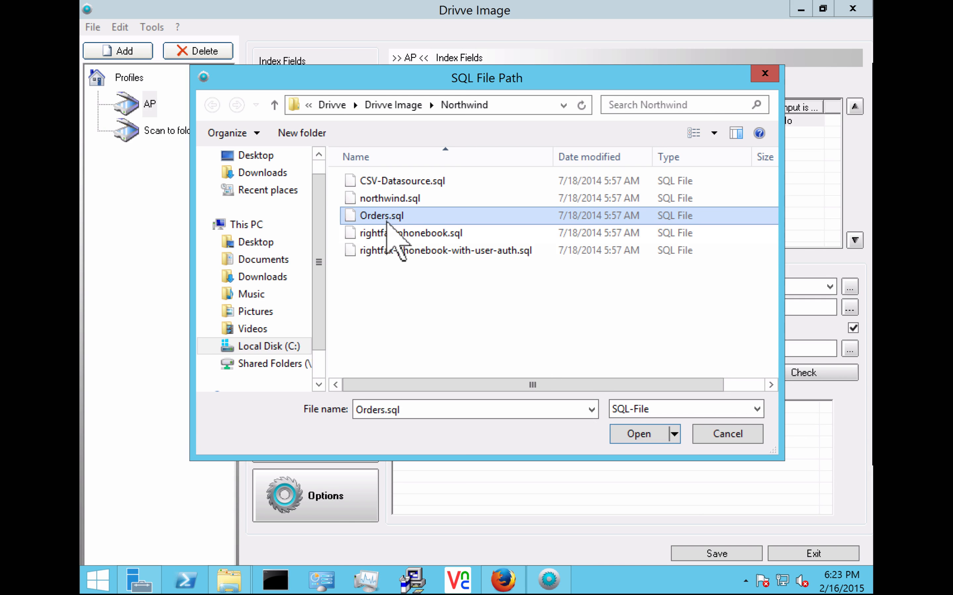
{"action": "left_click", "coordinate": [639, 438]}
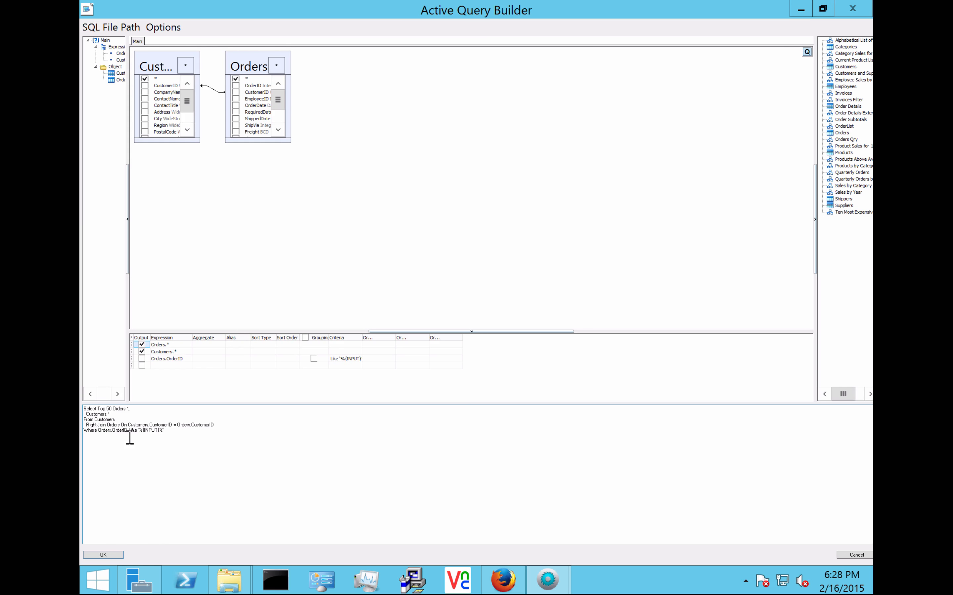
Step: Review and accept the Customers–Orders query filtered on OrderID in Active Query Builder
{"action": "left_click", "coordinate": [151, 430]}
{"action": "left_click_drag", "start_coordinate": [150, 430], "coordinate": [167, 429]}
{"action": "left_click", "coordinate": [205, 429]}
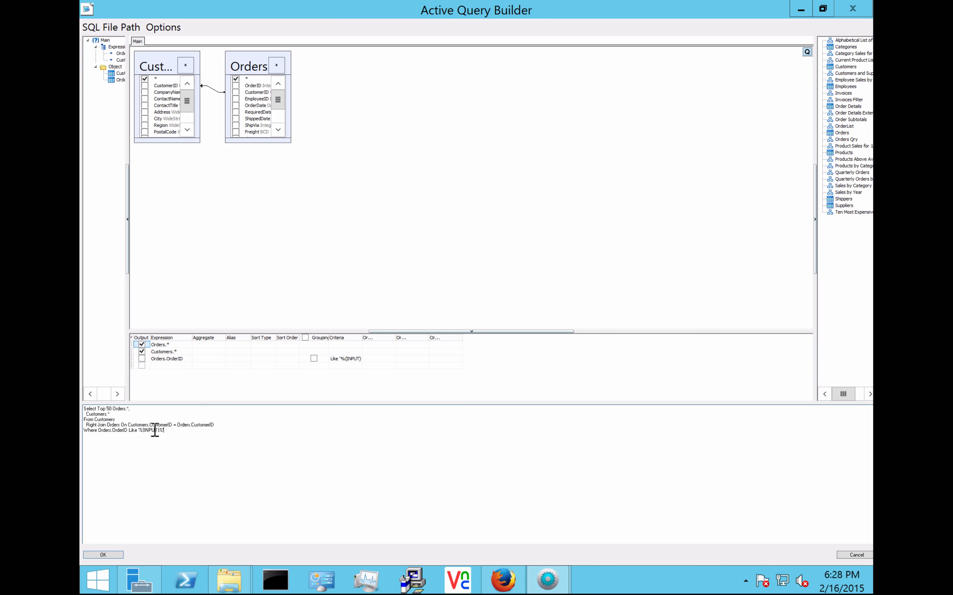
{"action": "left_click", "coordinate": [104, 555]}
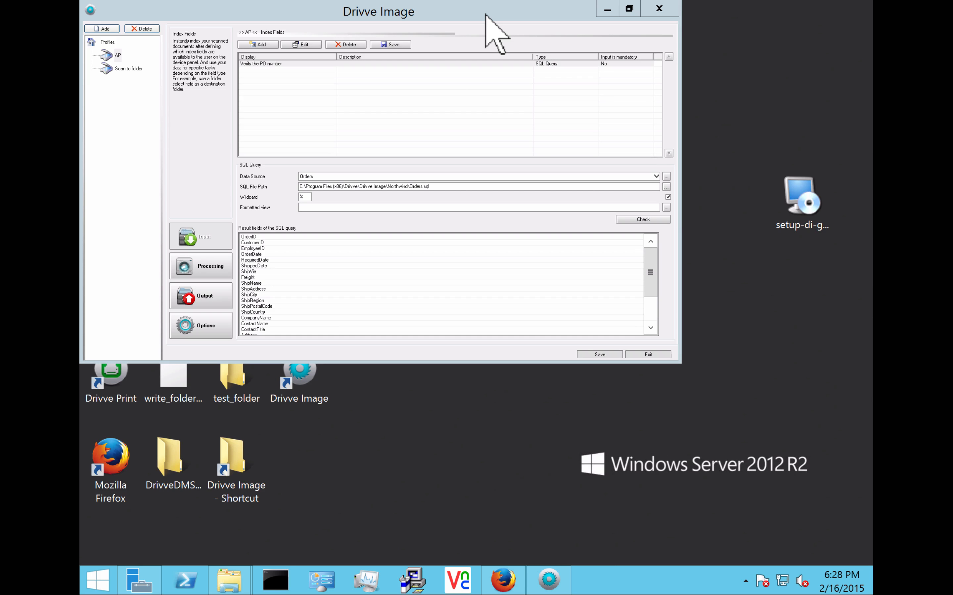
{"action": "right_click", "coordinate": [414, 442]}
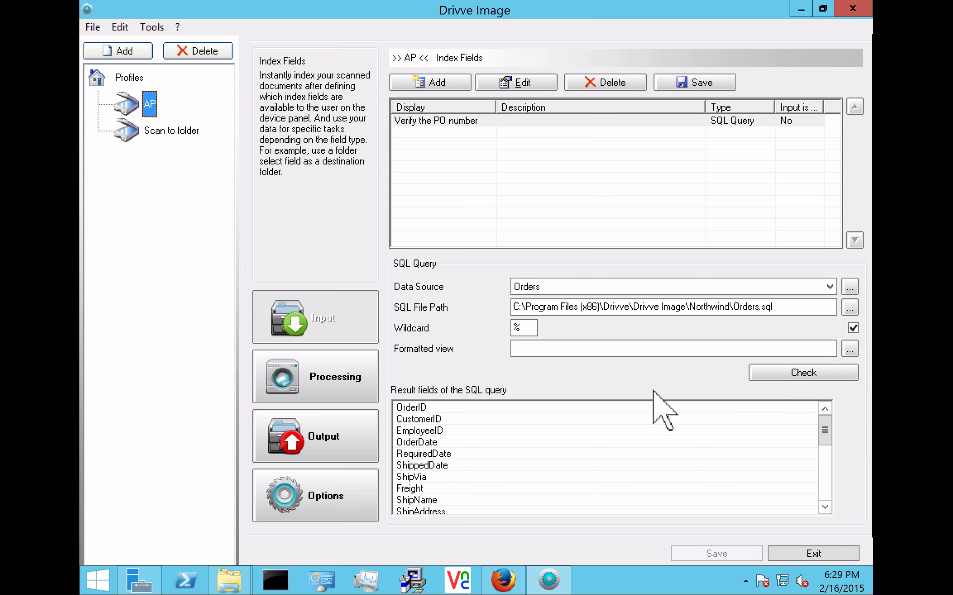
Step: Set the field's formatted view to <OrderID> _ <CompanyName>
{"action": "left_click", "coordinate": [430, 421]}
{"action": "scroll", "coordinate": [431, 431], "scroll_direction": "down", "scroll_amount": 5}
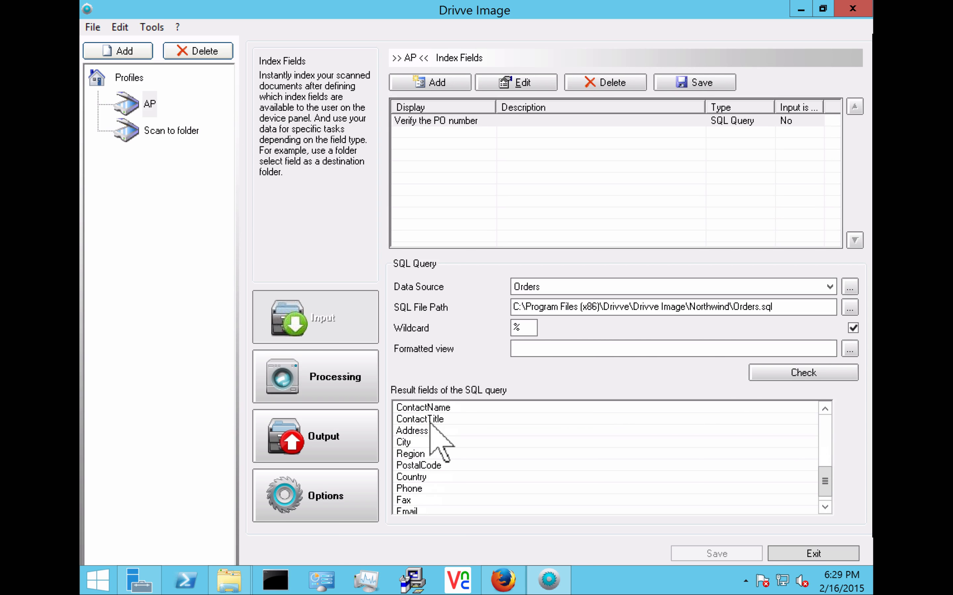
{"action": "scroll", "coordinate": [431, 433], "scroll_direction": "up", "scroll_amount": 5}
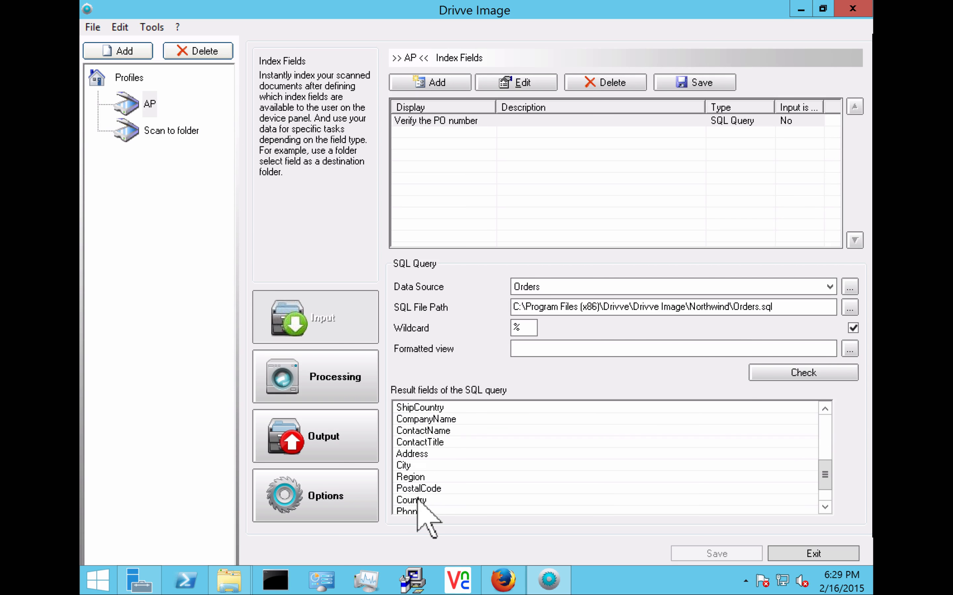
{"action": "left_click", "coordinate": [442, 409]}
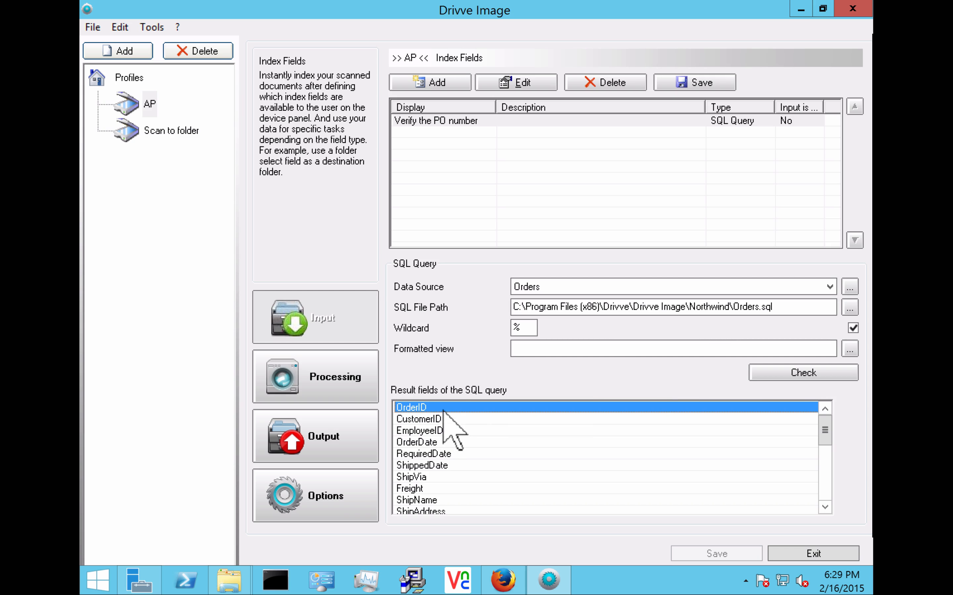
{"action": "left_click", "coordinate": [849, 349]}
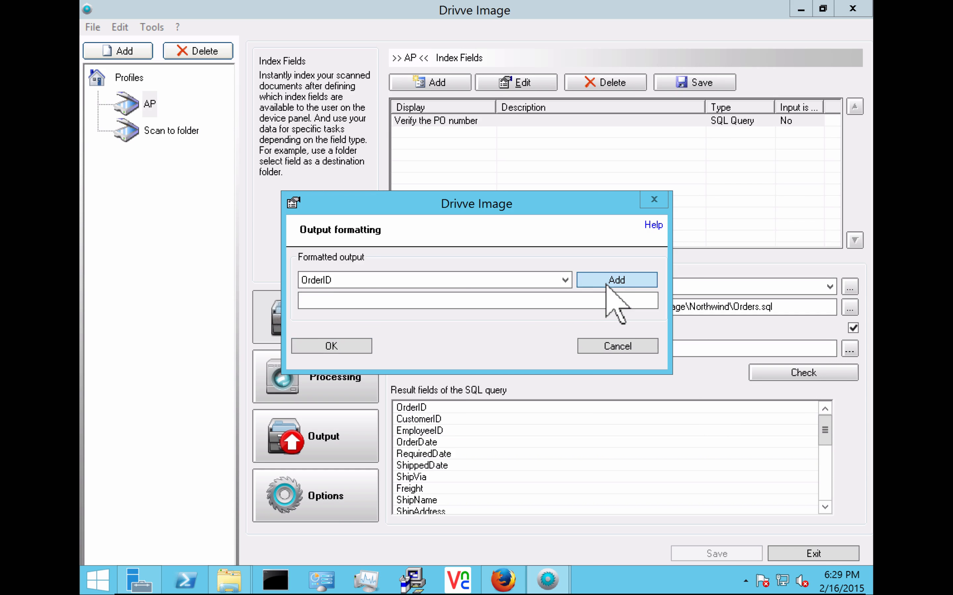
{"action": "left_click", "coordinate": [614, 279]}
{"action": "left_click", "coordinate": [410, 300]}
{"action": "type", "text": "_"}
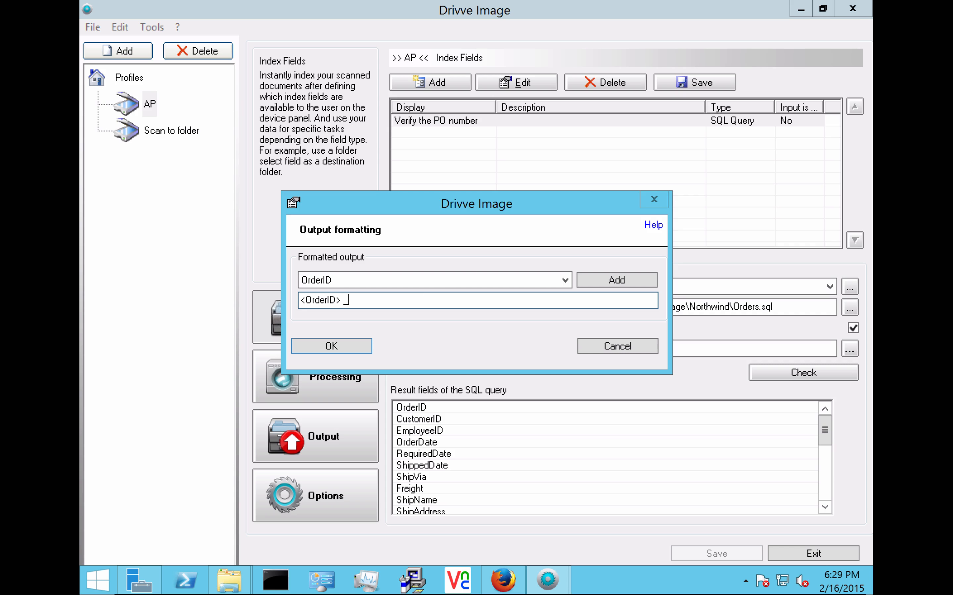
{"action": "left_click", "coordinate": [472, 280]}
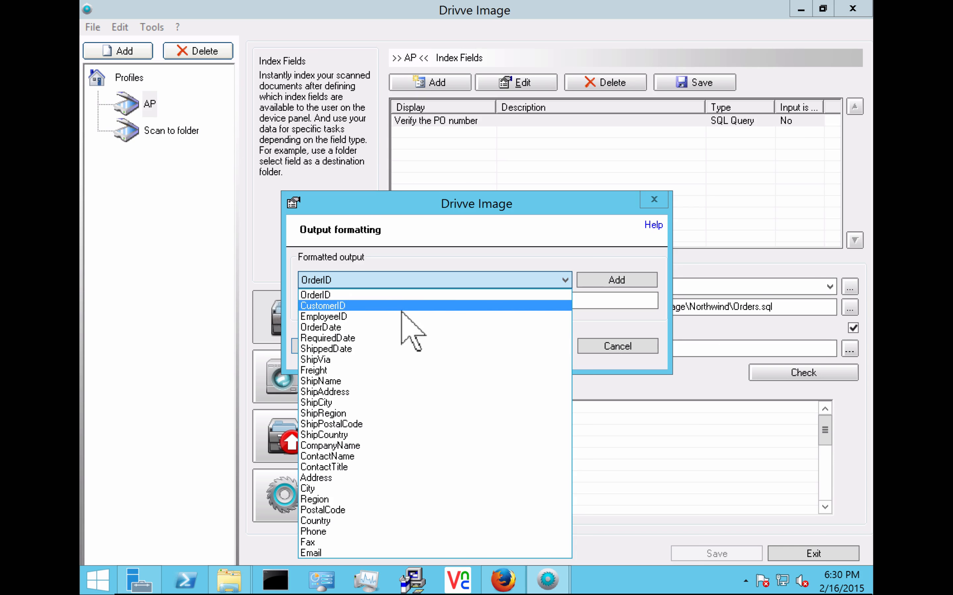
{"action": "left_click", "coordinate": [341, 449]}
{"action": "left_click", "coordinate": [612, 281]}
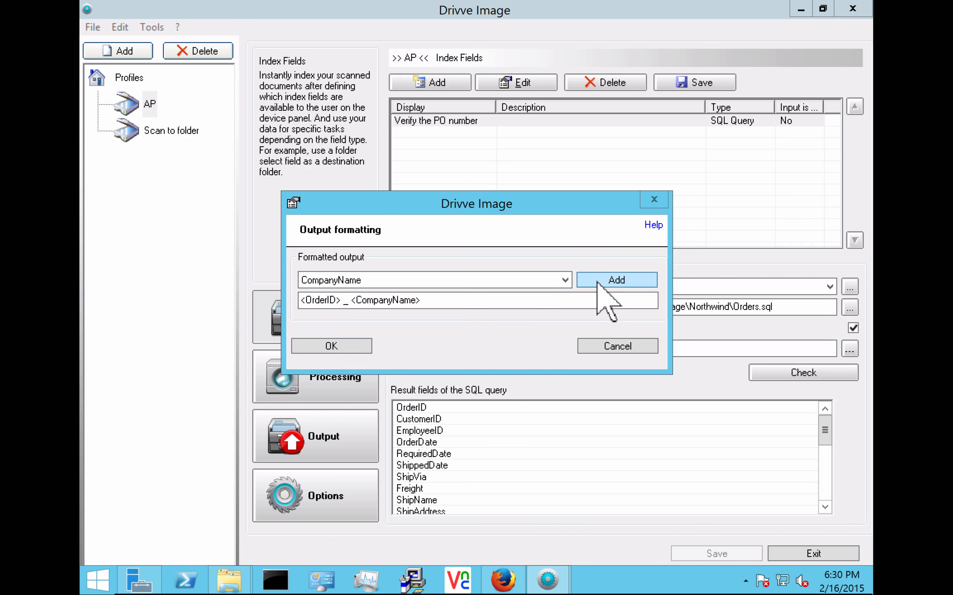
{"action": "left_click", "coordinate": [333, 346]}
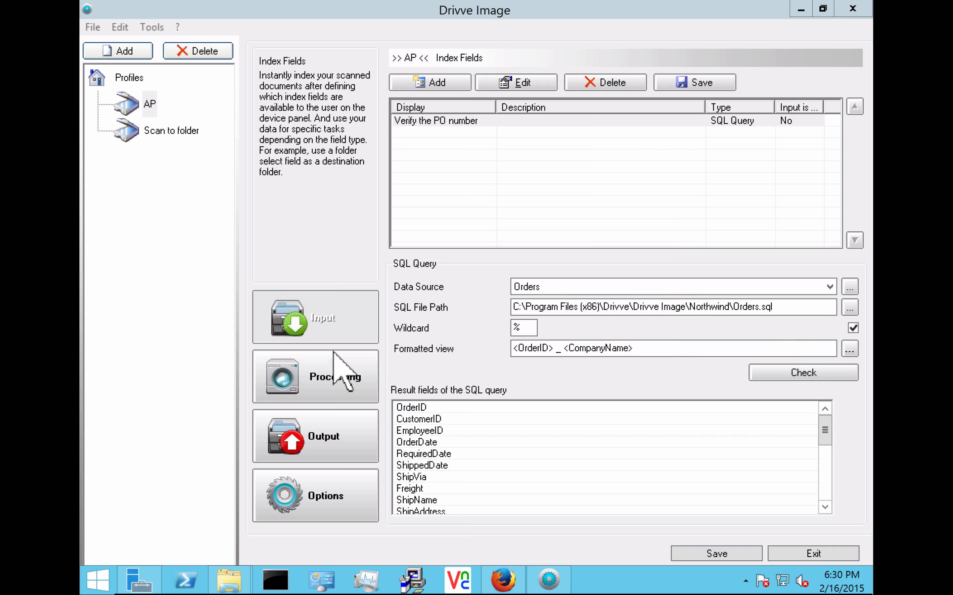
Step: Check the formatted order results, then save AP and answer No to disabling it
{"action": "left_click", "coordinate": [775, 378]}
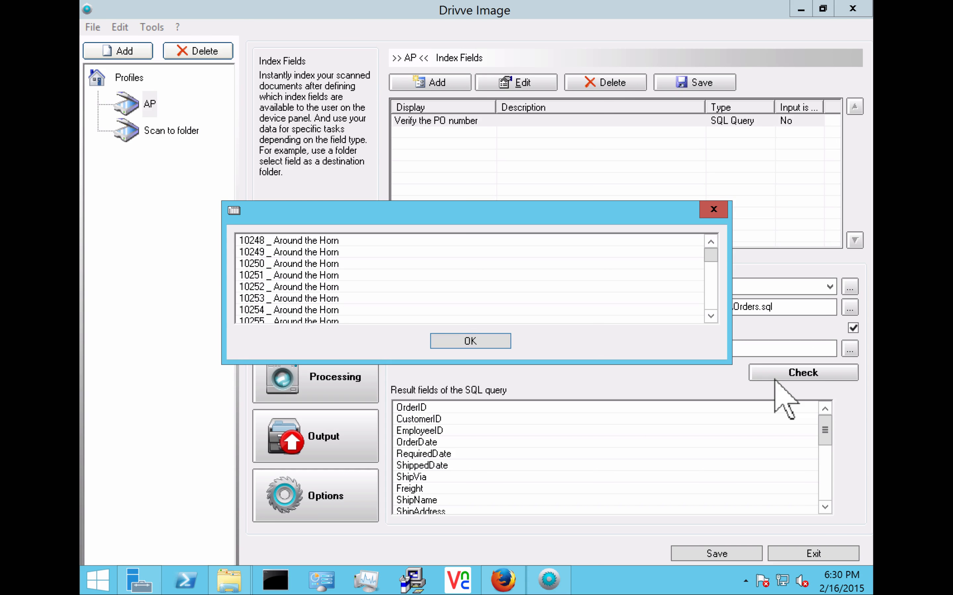
{"action": "left_click", "coordinate": [306, 264]}
{"action": "scroll", "coordinate": [307, 263], "scroll_direction": "down", "scroll_amount": 3}
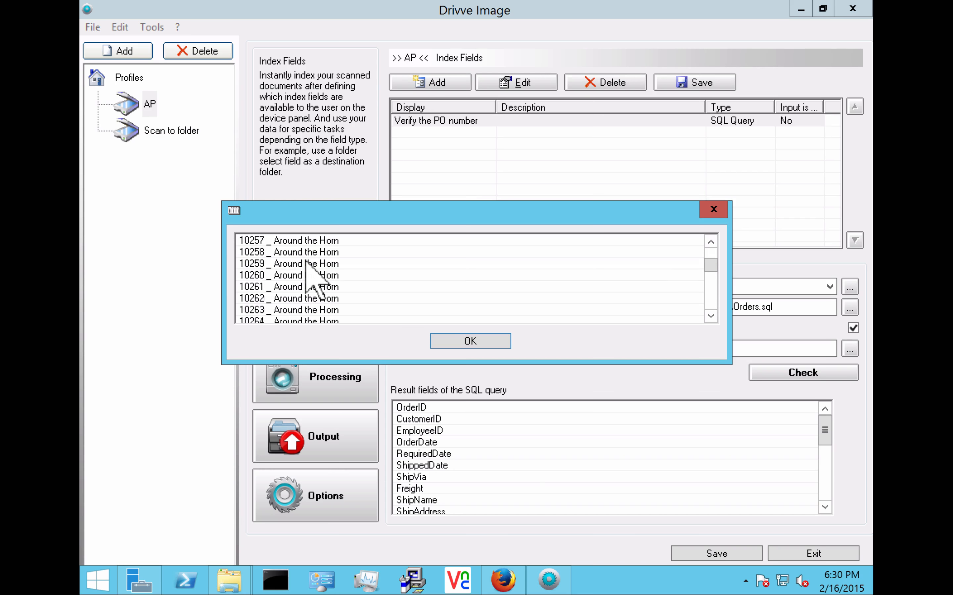
{"action": "scroll", "coordinate": [306, 263], "scroll_direction": "down", "scroll_amount": 11}
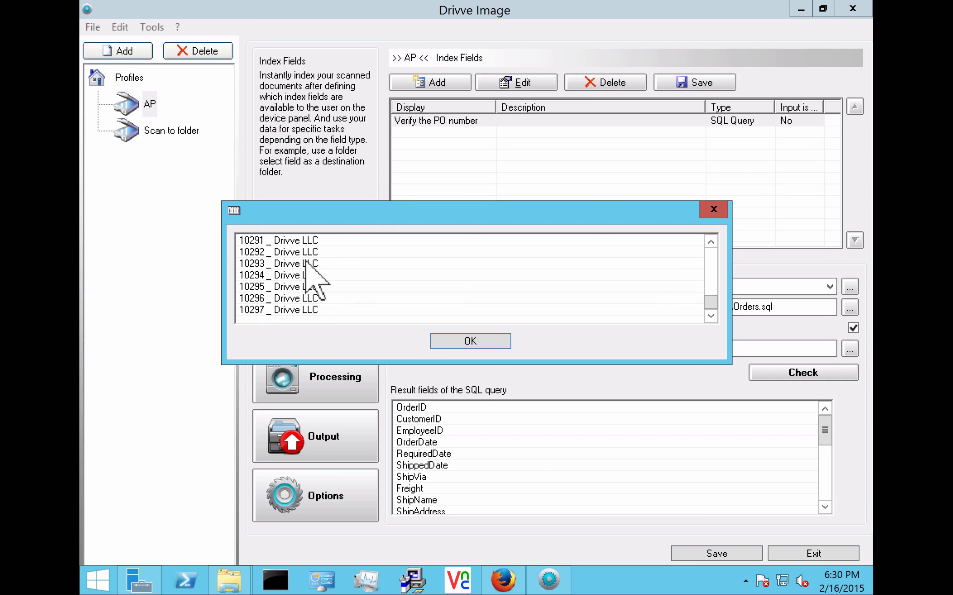
{"action": "left_click", "coordinate": [468, 345]}
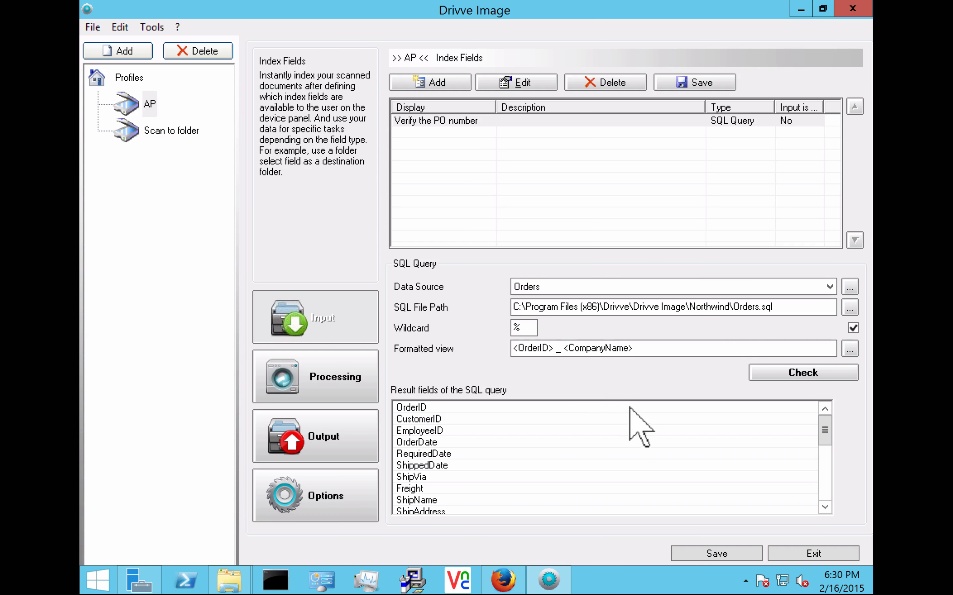
{"action": "left_click", "coordinate": [705, 554]}
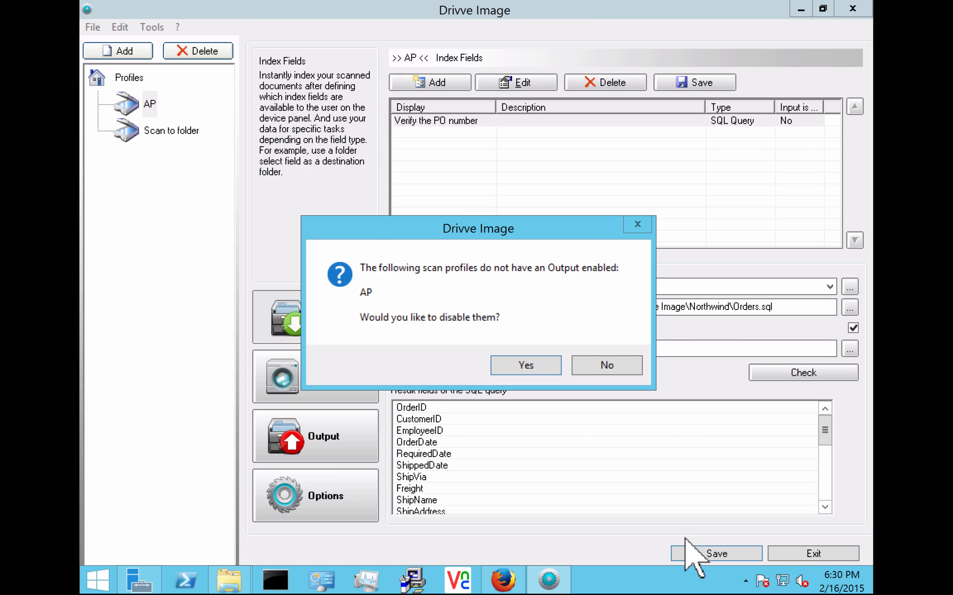
{"action": "left_click", "coordinate": [607, 370]}
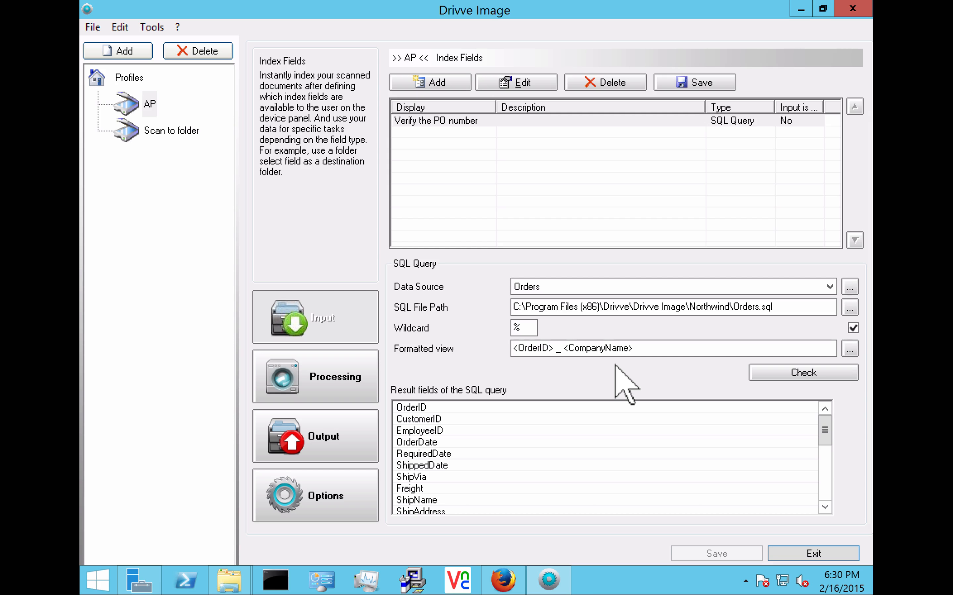
Step: Add a text index field named 'Enter the invoice number' to the AP profile
{"action": "left_click", "coordinate": [438, 88]}
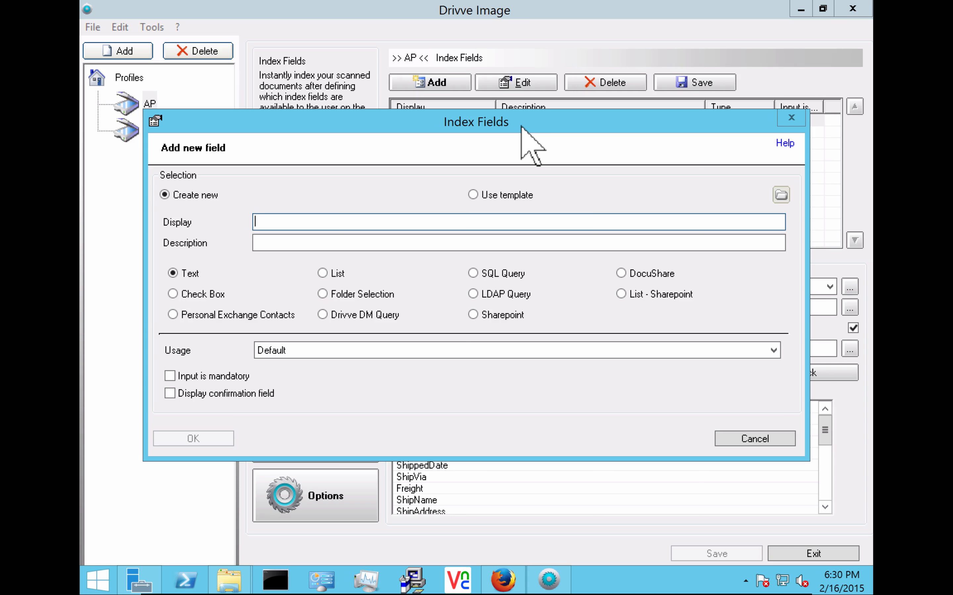
{"action": "type", "text": "Enter the invoice number"}
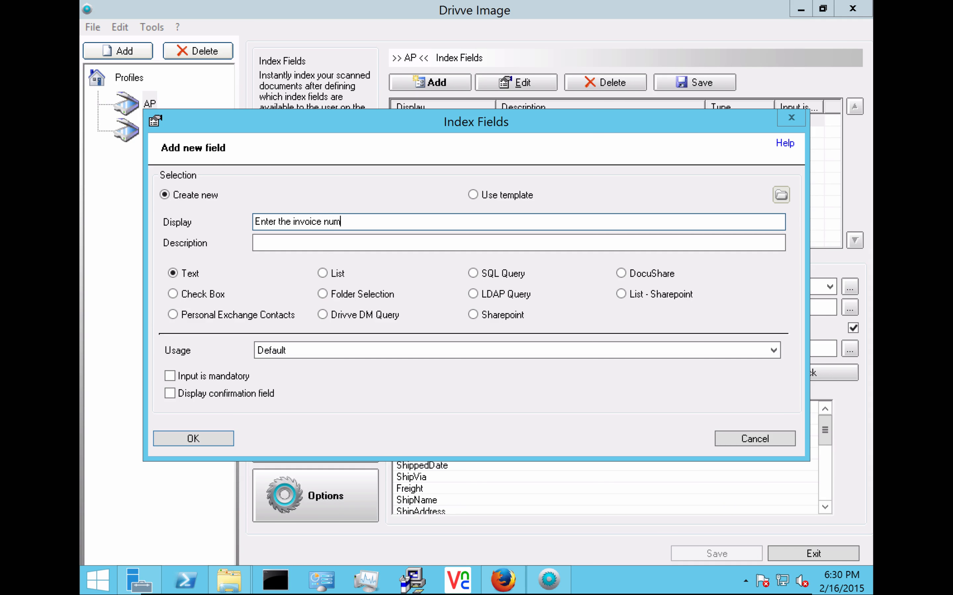
{"action": "left_click", "coordinate": [200, 445]}
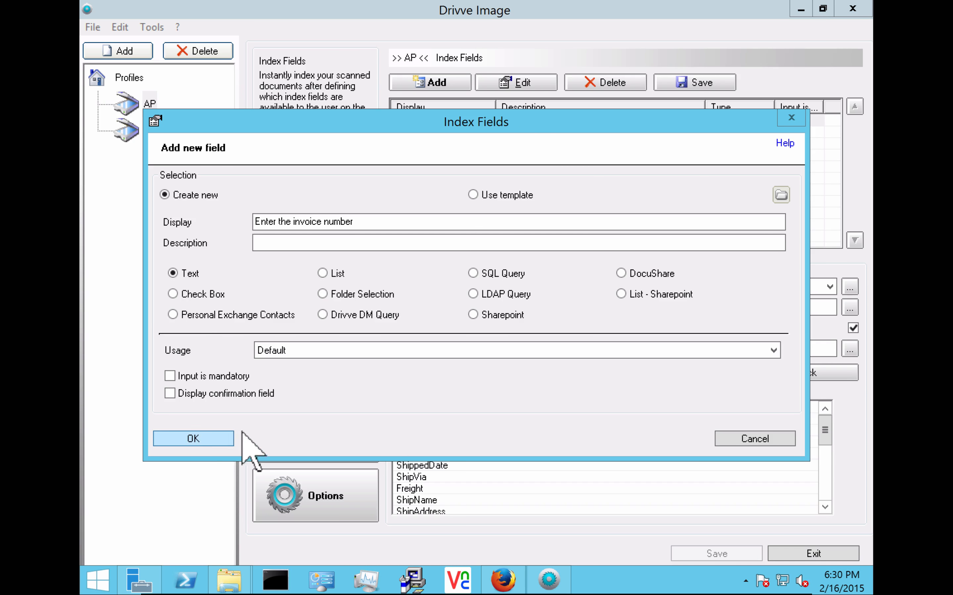
{"action": "left_click", "coordinate": [193, 439]}
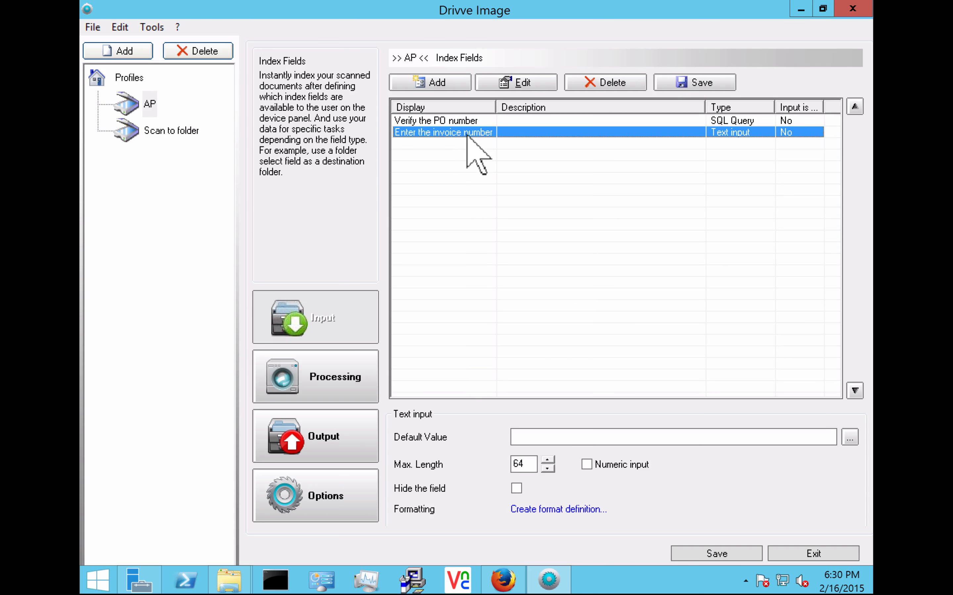
{"action": "left_click", "coordinate": [312, 392]}
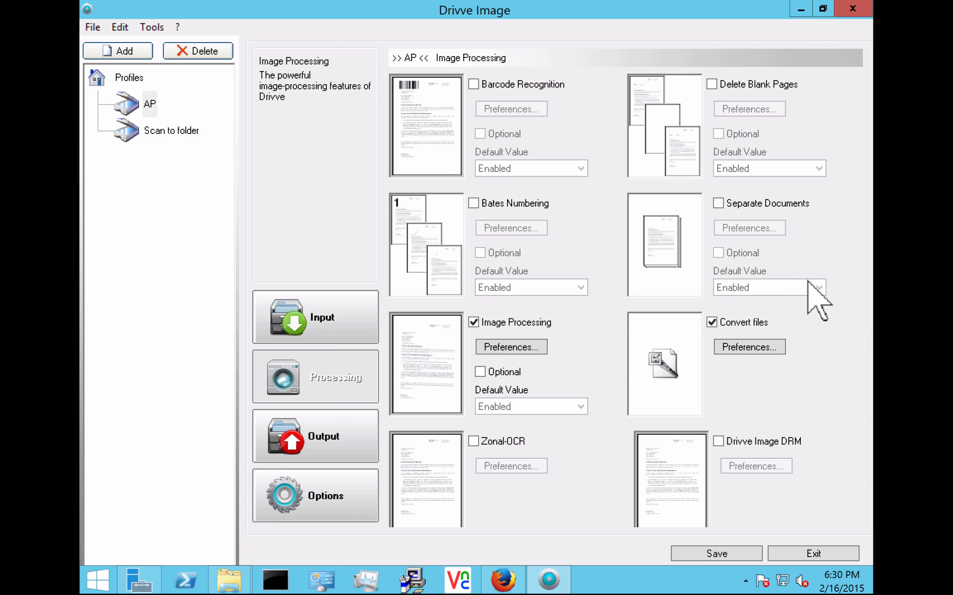
Step: Set the file conversion export format to searchable PDF/A
{"action": "left_click", "coordinate": [733, 348]}
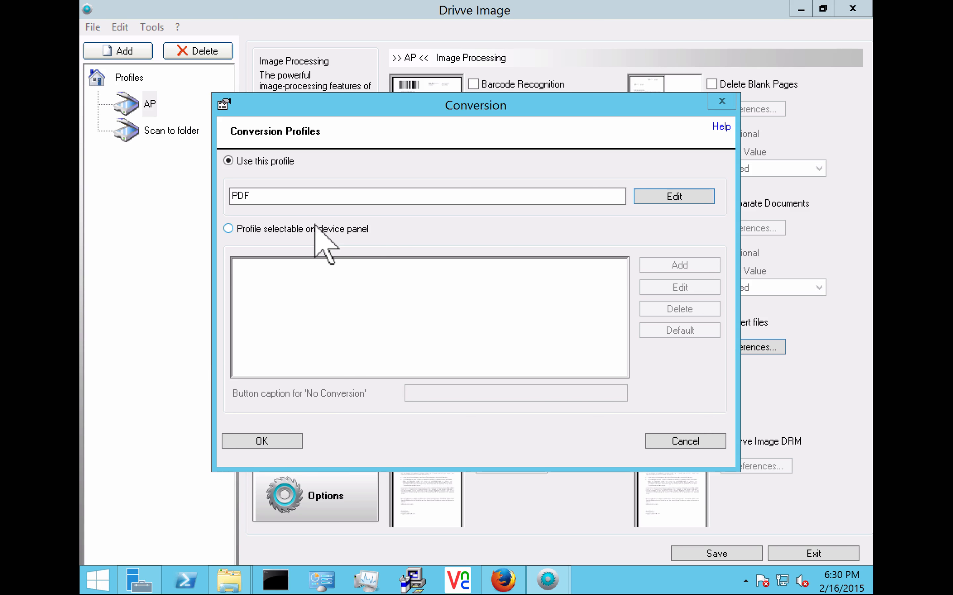
{"action": "left_click", "coordinate": [691, 198]}
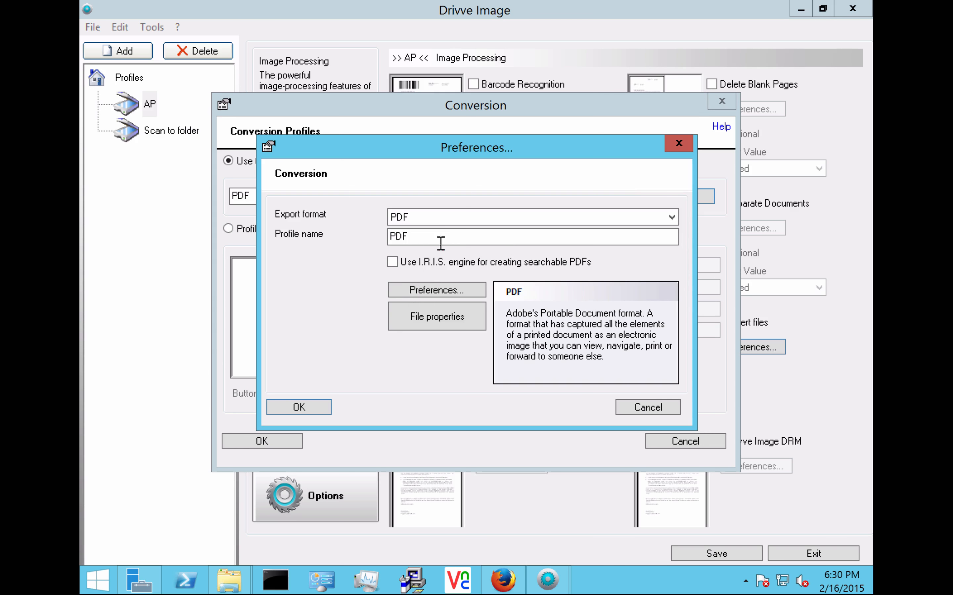
{"action": "left_click", "coordinate": [441, 220]}
{"action": "left_click", "coordinate": [423, 275]}
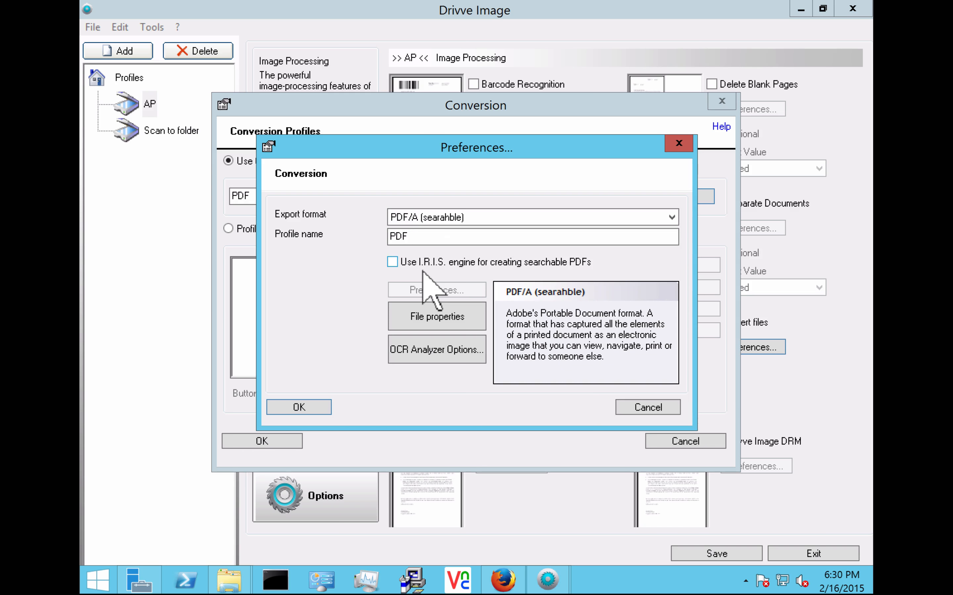
{"action": "left_click", "coordinate": [301, 411]}
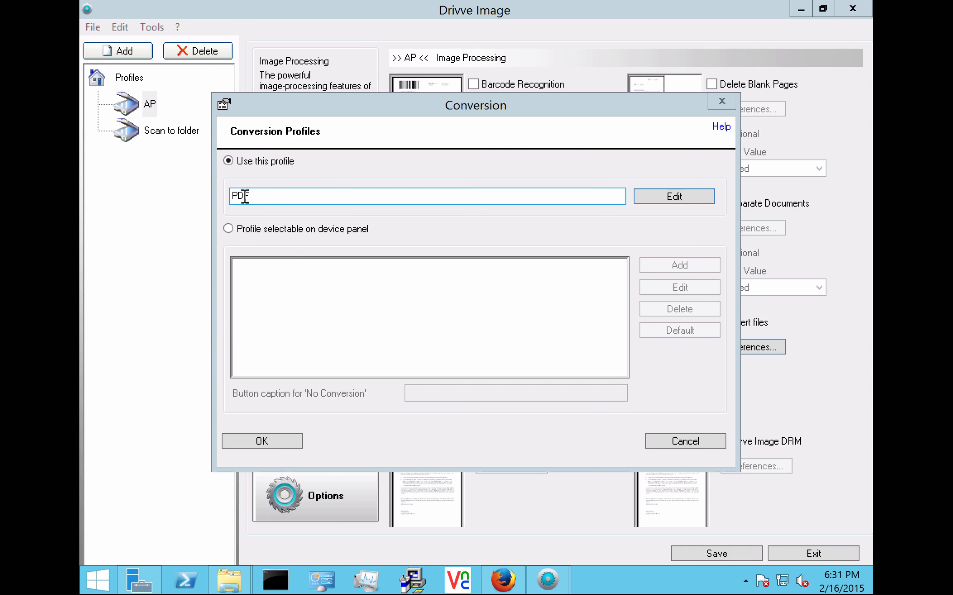
{"action": "left_click", "coordinate": [233, 440]}
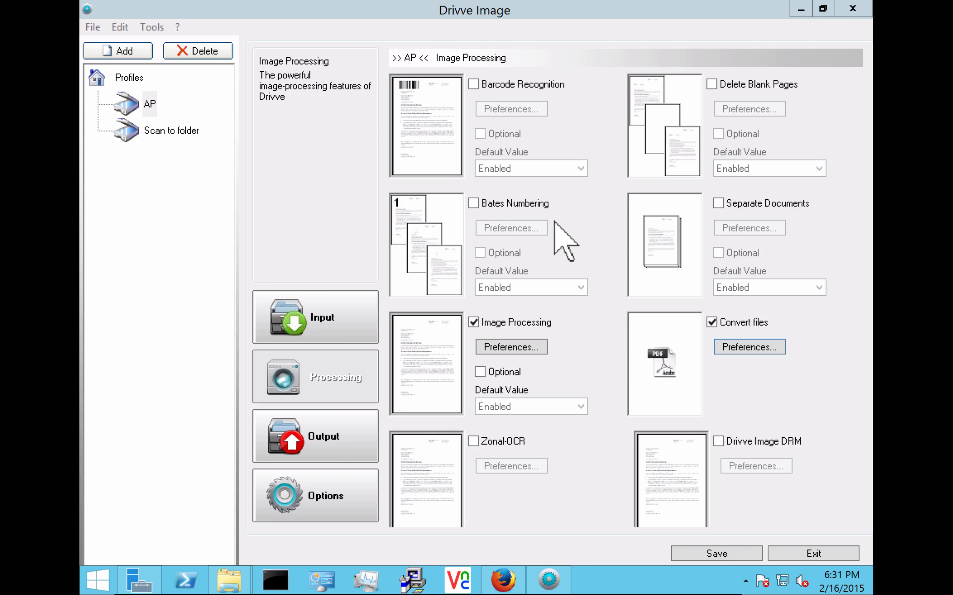
Step: Turn on Auto Rotate in the image processing preferences
{"action": "left_click", "coordinate": [500, 351]}
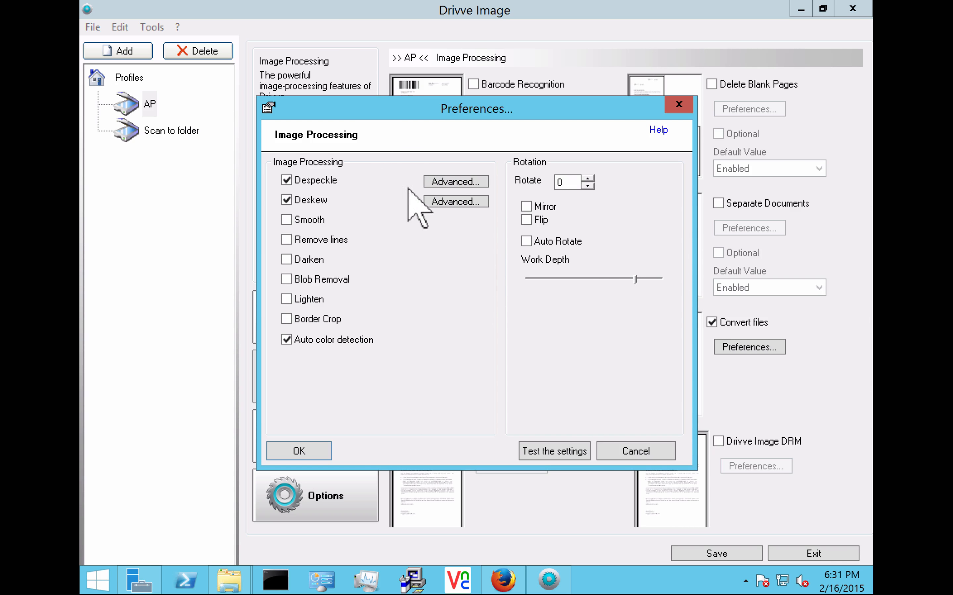
{"action": "left_click", "coordinate": [526, 242]}
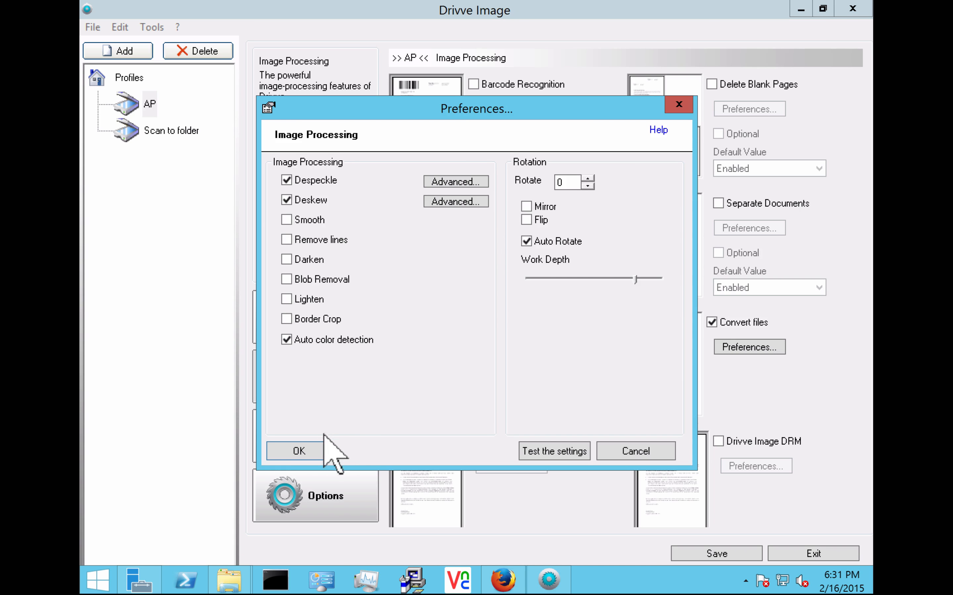
{"action": "left_click", "coordinate": [298, 451]}
{"action": "left_click", "coordinate": [352, 440]}
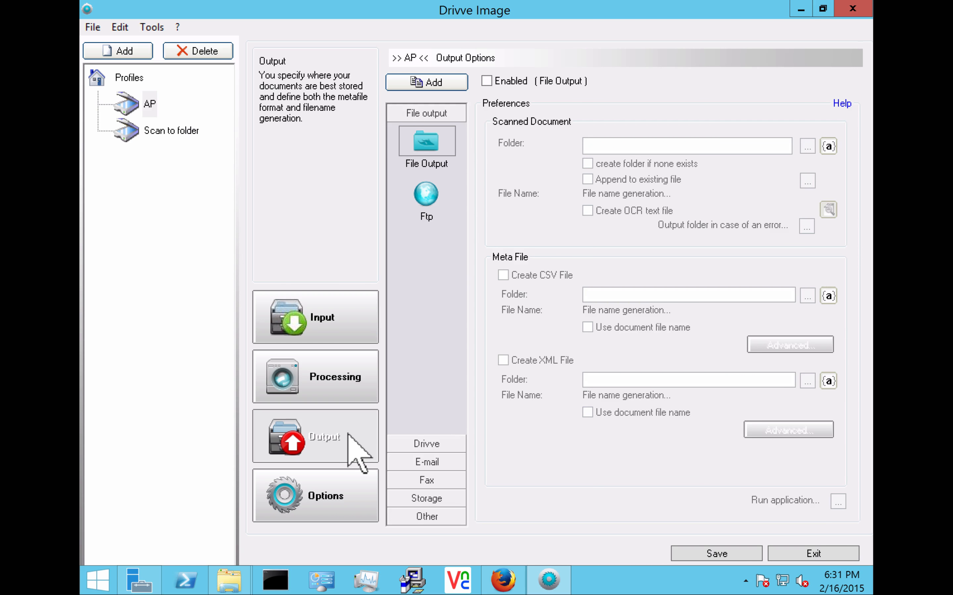
Step: Enable file output to a new Desktop folder Drivve Scans\Accounting
{"action": "left_click", "coordinate": [487, 81]}
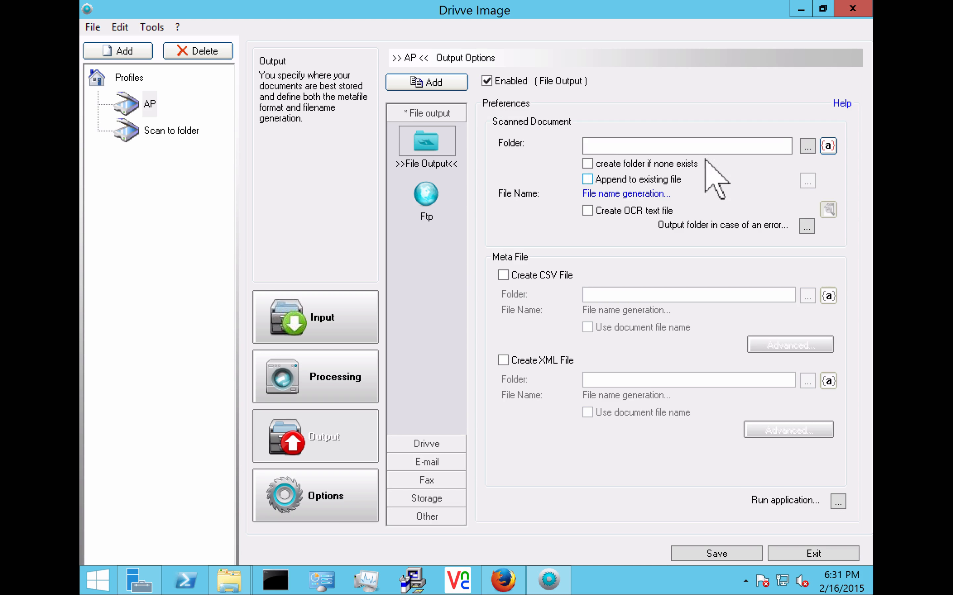
{"action": "left_click", "coordinate": [805, 148]}
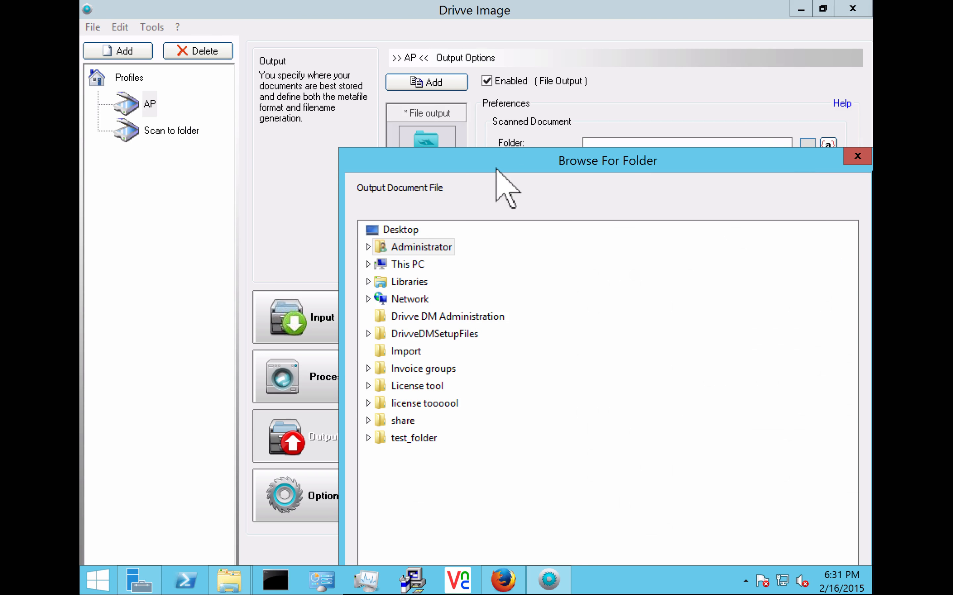
{"action": "left_click_drag", "start_coordinate": [496, 169], "coordinate": [406, 73]}
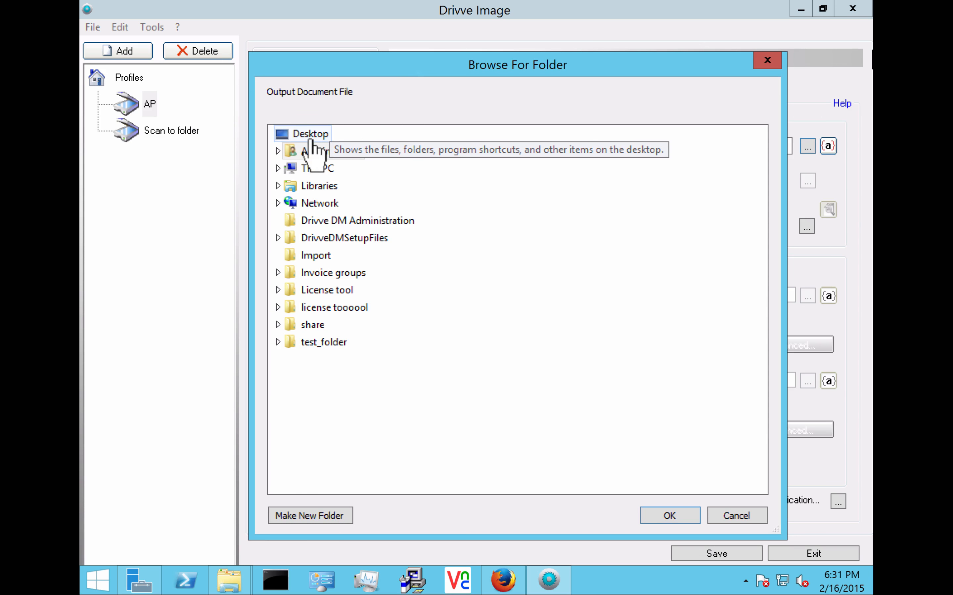
{"action": "left_click", "coordinate": [286, 519]}
{"action": "type", "text": "D"}
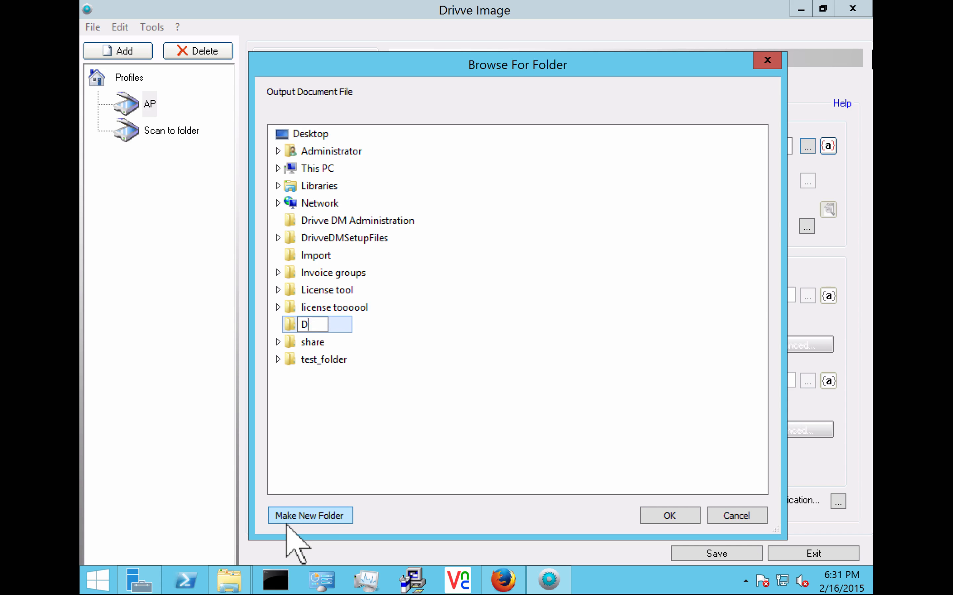
{"action": "type", "text": "rivve Scans"}
{"action": "key", "text": "Return"}
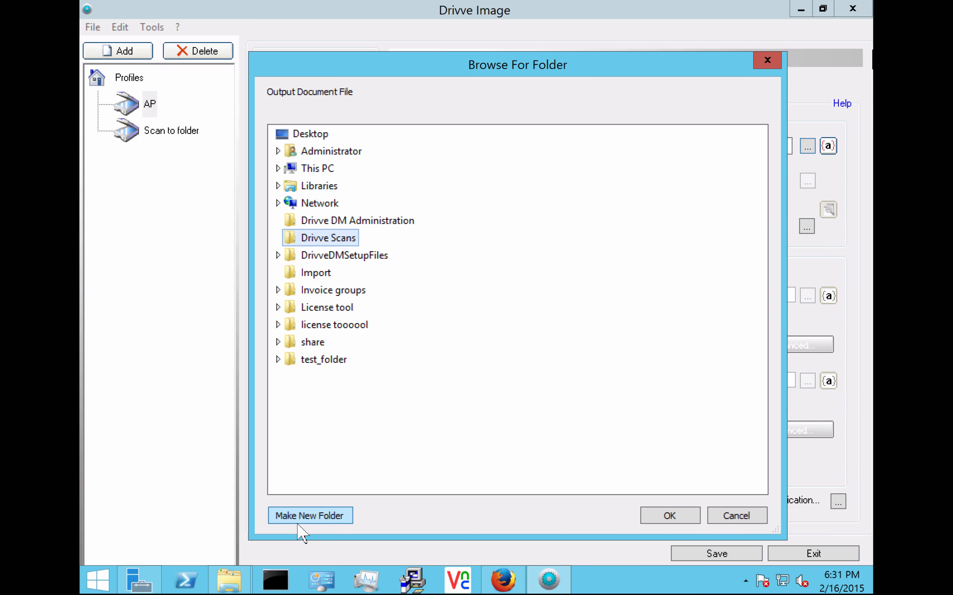
{"action": "left_click", "coordinate": [309, 518]}
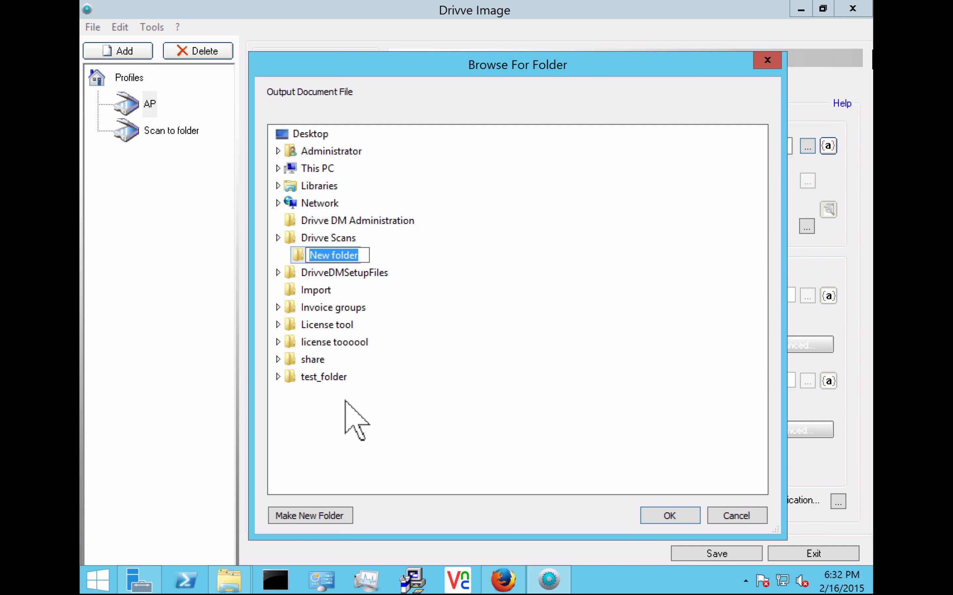
{"action": "type", "text": "Accounting"}
{"action": "key", "text": "Return"}
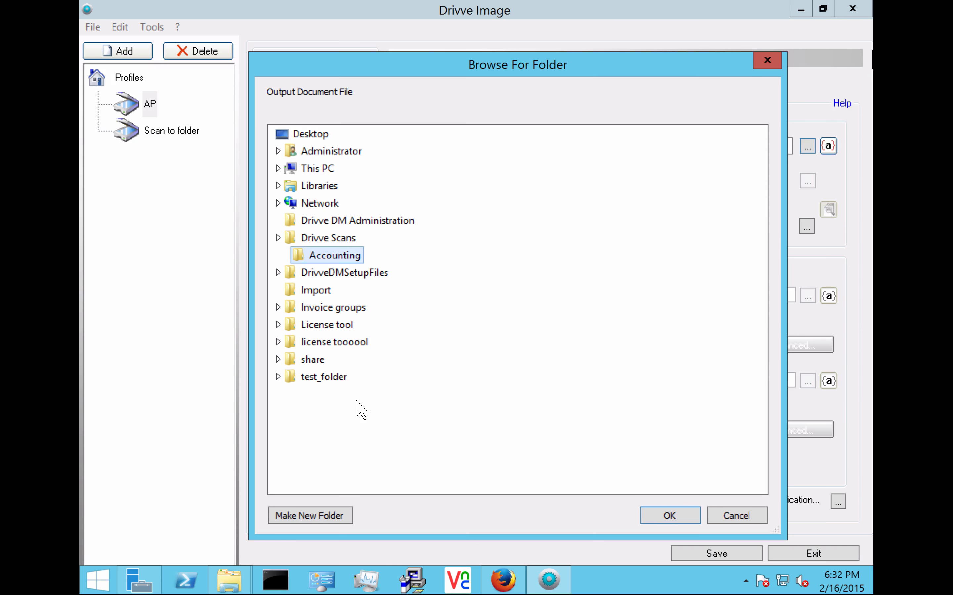
{"action": "left_click", "coordinate": [667, 515]}
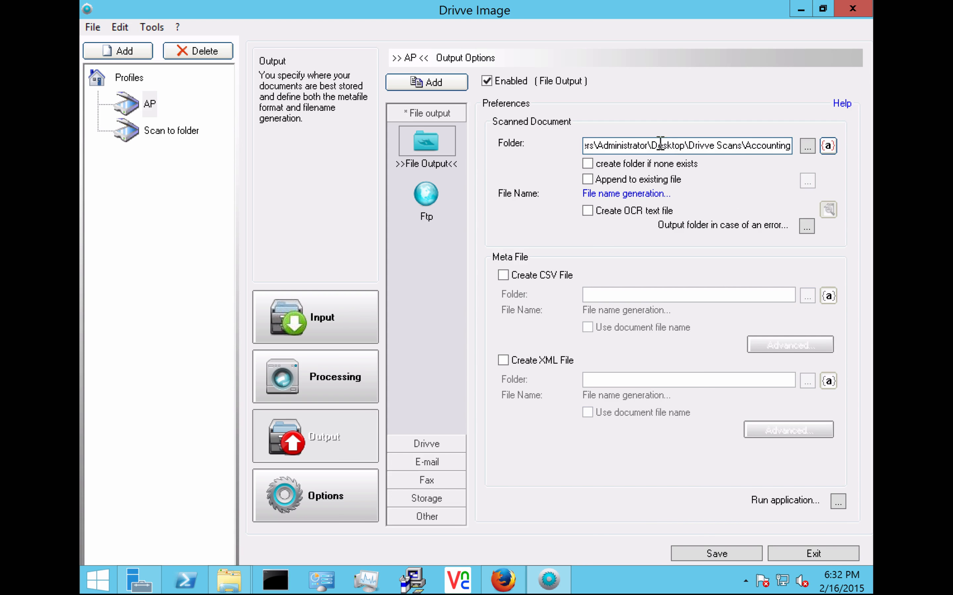
Step: Append a <[Verify the PO number] CompanyName> subfolder to the output path, created if missing
{"action": "left_click_drag", "start_coordinate": [587, 145], "coordinate": [789, 151]}
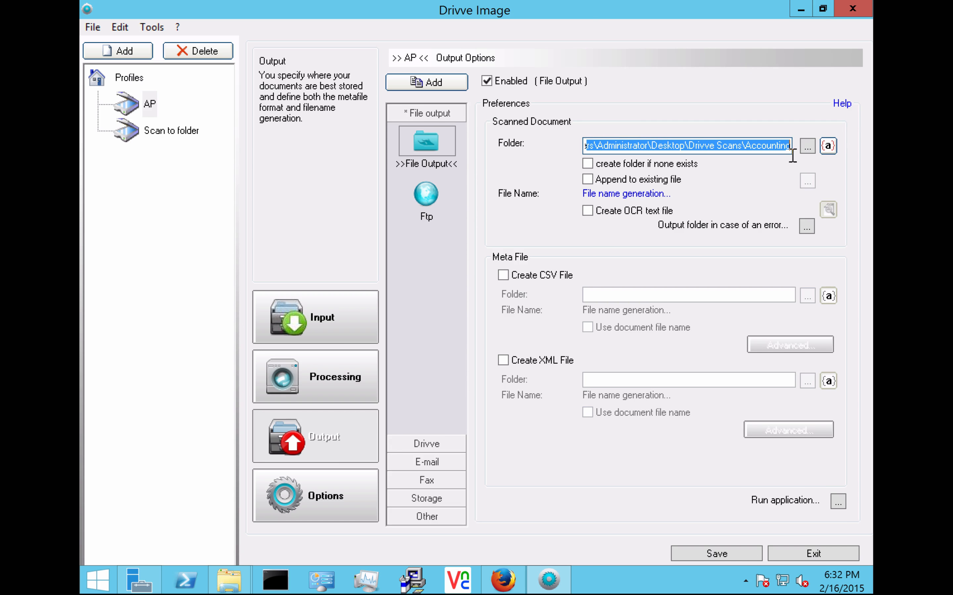
{"action": "left_click", "coordinate": [828, 147]}
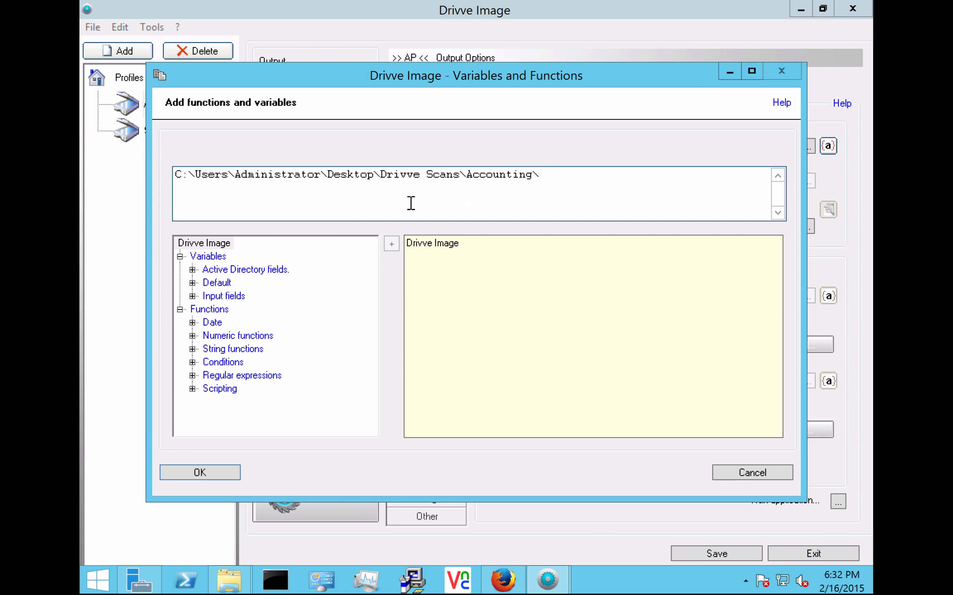
{"action": "left_click", "coordinate": [190, 302]}
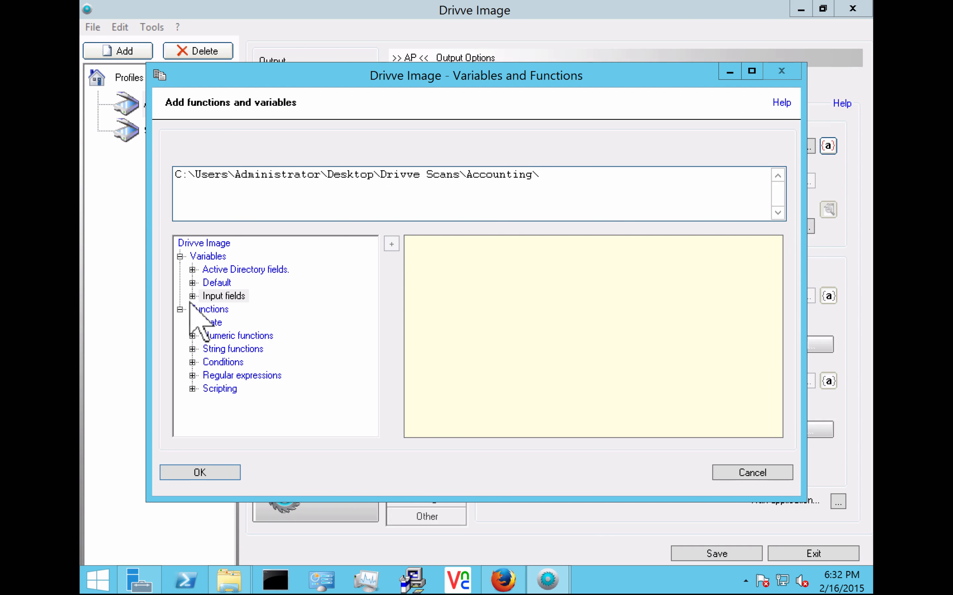
{"action": "left_click", "coordinate": [193, 295]}
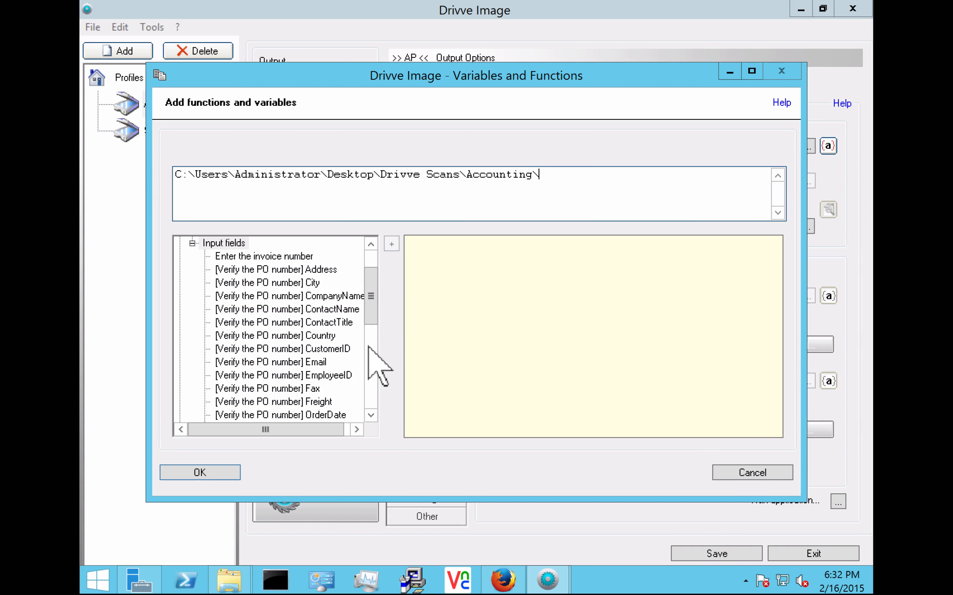
{"action": "left_click", "coordinate": [370, 244]}
{"action": "left_click", "coordinate": [370, 244]}
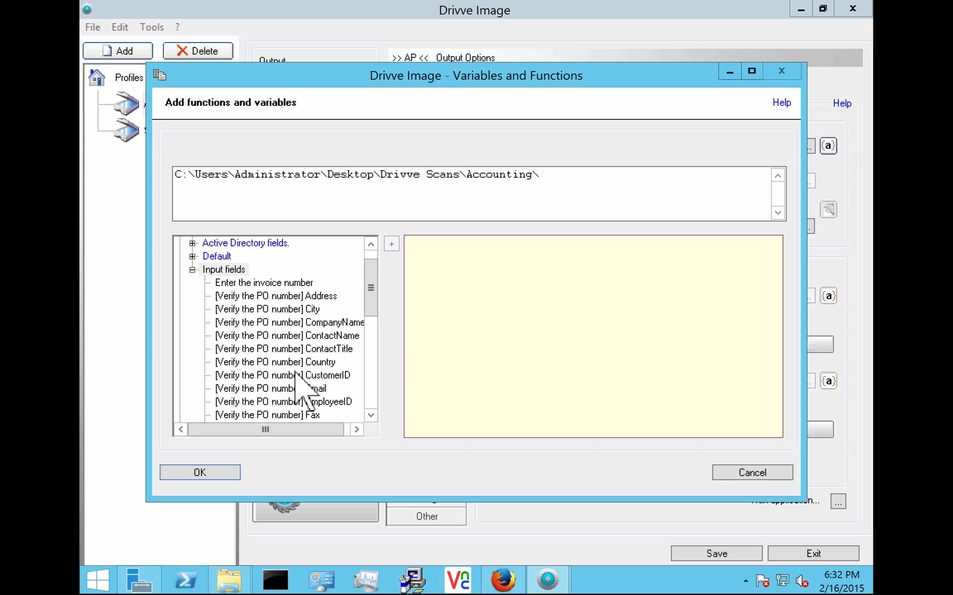
{"action": "left_click", "coordinate": [300, 325]}
{"action": "double_click", "coordinate": [300, 325]}
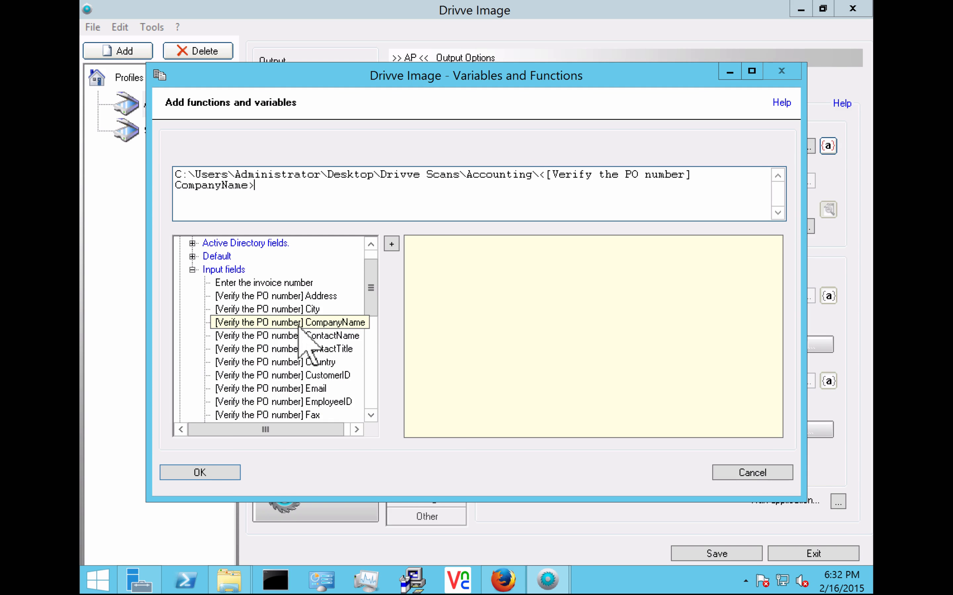
{"action": "left_click", "coordinate": [193, 478]}
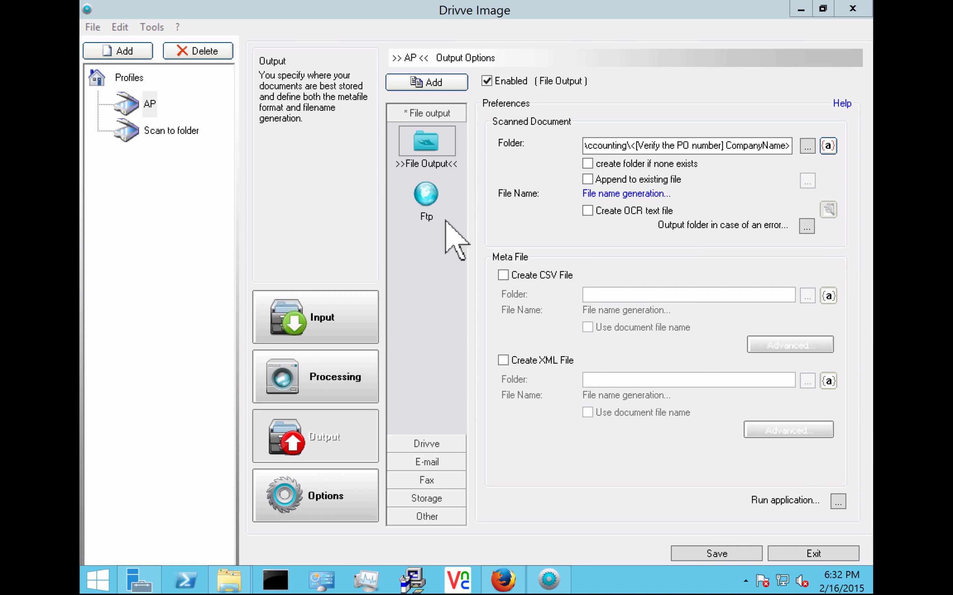
{"action": "left_click", "coordinate": [586, 164]}
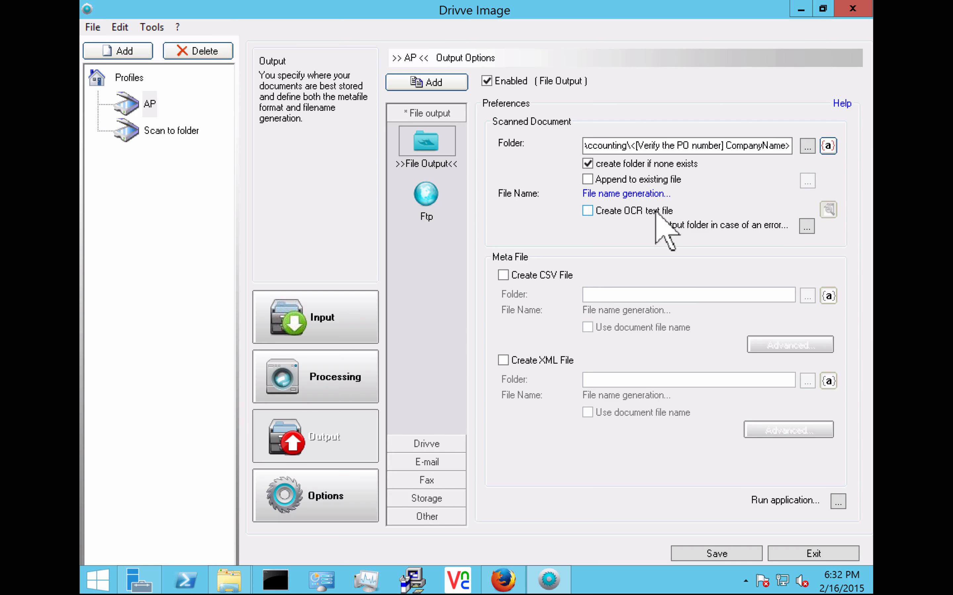
Step: Add the entered invoice number and an underscore to the AP output file name
{"action": "left_click", "coordinate": [650, 195]}
{"action": "type", "text": "ne"}
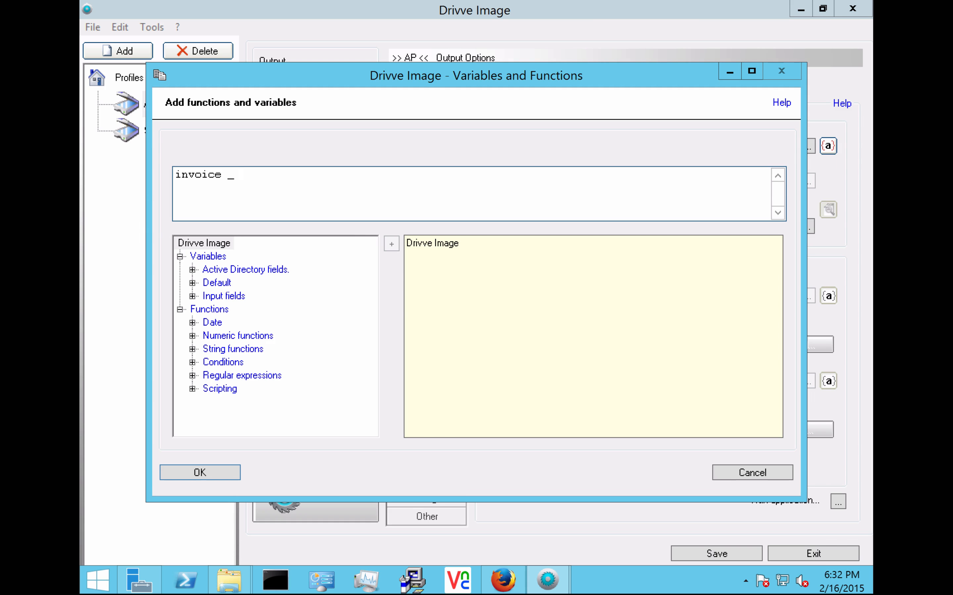
{"action": "left_click", "coordinate": [192, 296]}
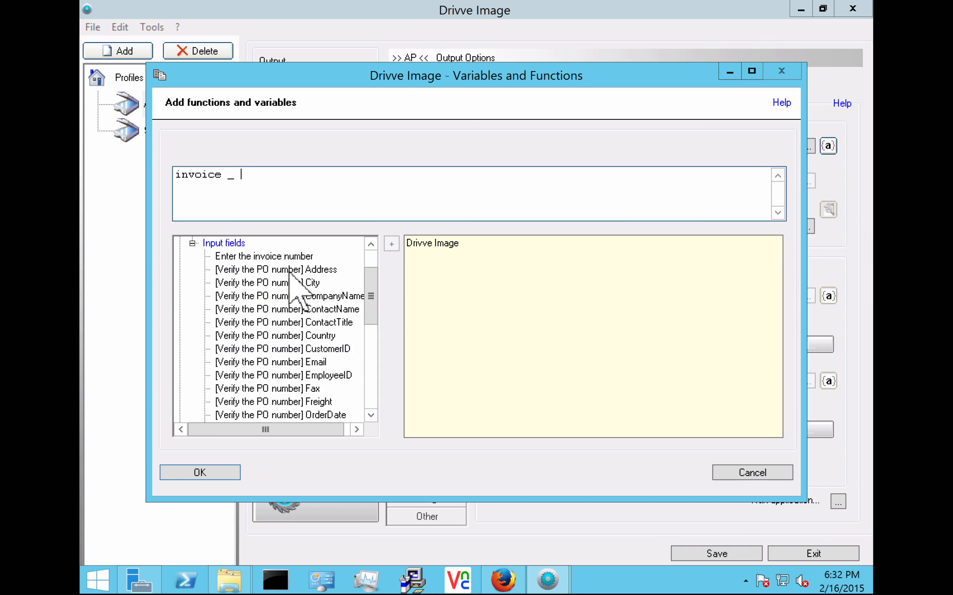
{"action": "double_click", "coordinate": [270, 261]}
{"action": "type", "text": "_"}
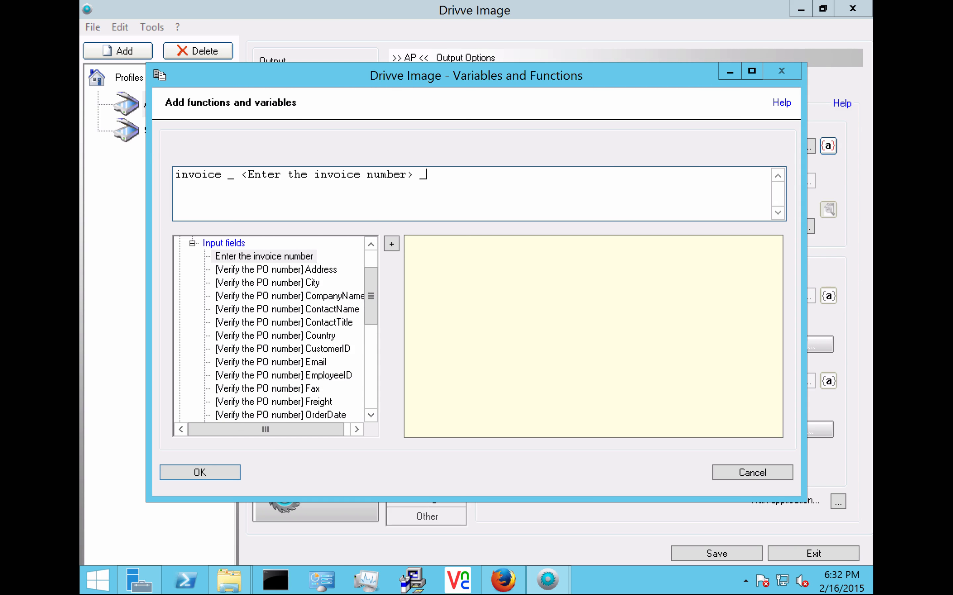
{"action": "left_click", "coordinate": [371, 415]}
{"action": "left_click", "coordinate": [371, 415]}
{"action": "left_click", "coordinate": [371, 415]}
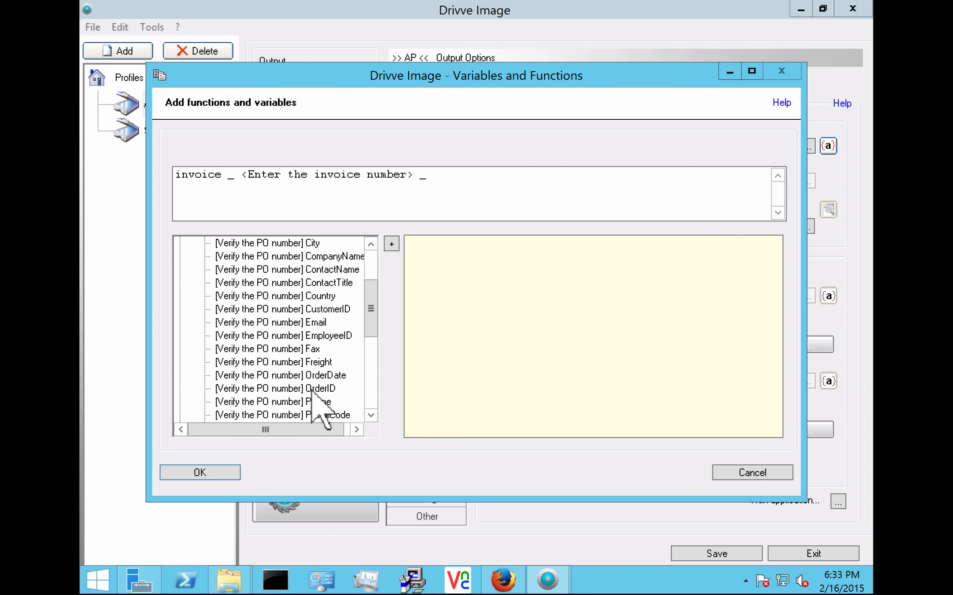
Step: Append the PO OrderID and the Date and time variable, confirm, and save the profile
{"action": "double_click", "coordinate": [314, 389]}
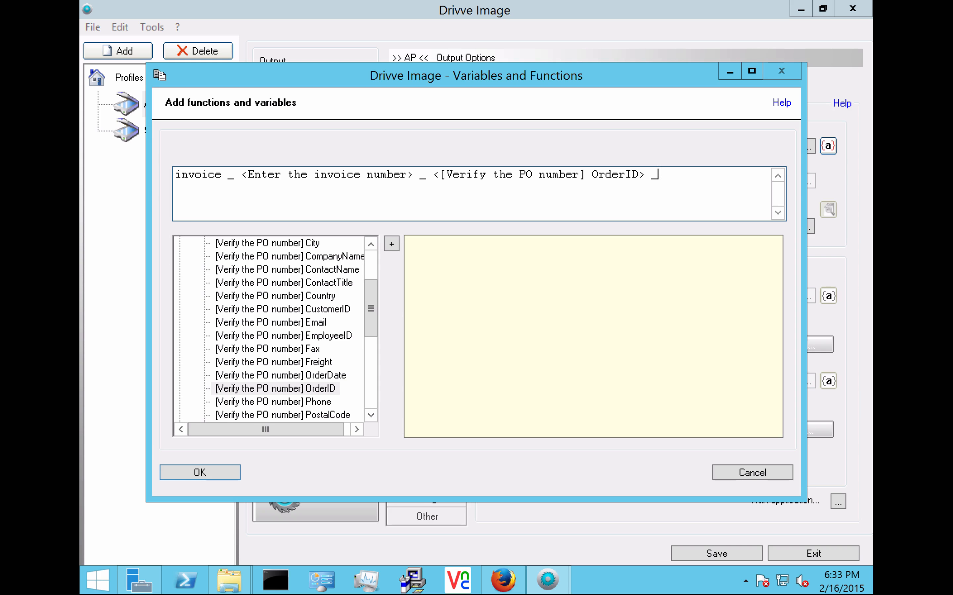
{"action": "left_click", "coordinate": [370, 244]}
{"action": "left_click", "coordinate": [371, 244]}
{"action": "left_click", "coordinate": [370, 244]}
{"action": "left_click", "coordinate": [370, 244]}
{"action": "left_click", "coordinate": [370, 244]}
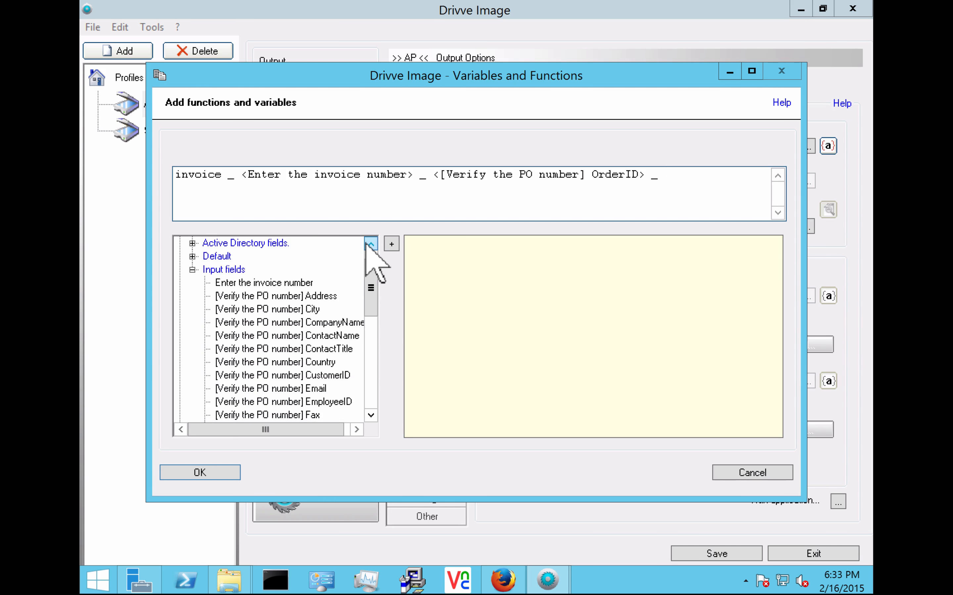
{"action": "left_click", "coordinate": [370, 244]}
{"action": "left_click", "coordinate": [192, 270]}
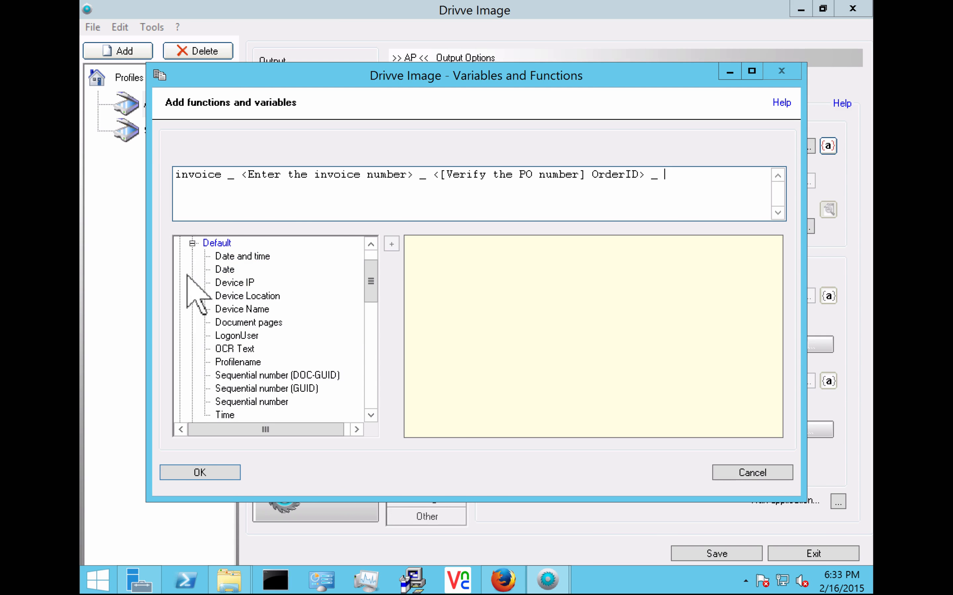
{"action": "double_click", "coordinate": [238, 257]}
{"action": "left_click", "coordinate": [207, 473]}
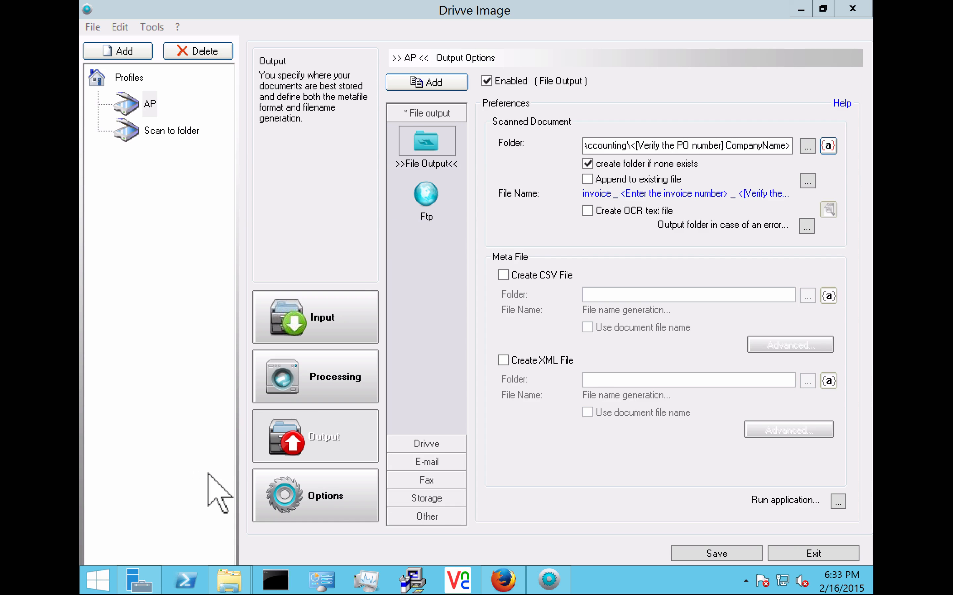
{"action": "left_click", "coordinate": [717, 554]}
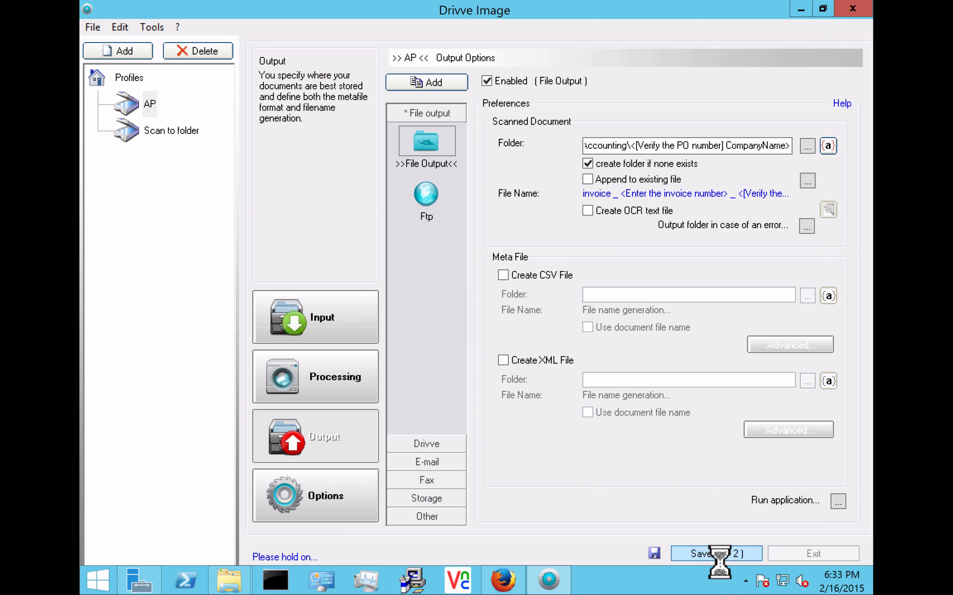
Step: Preview the AP profile on the Sharp-Demo device and reload its web panel in Firefox
{"action": "double_click", "coordinate": [148, 108]}
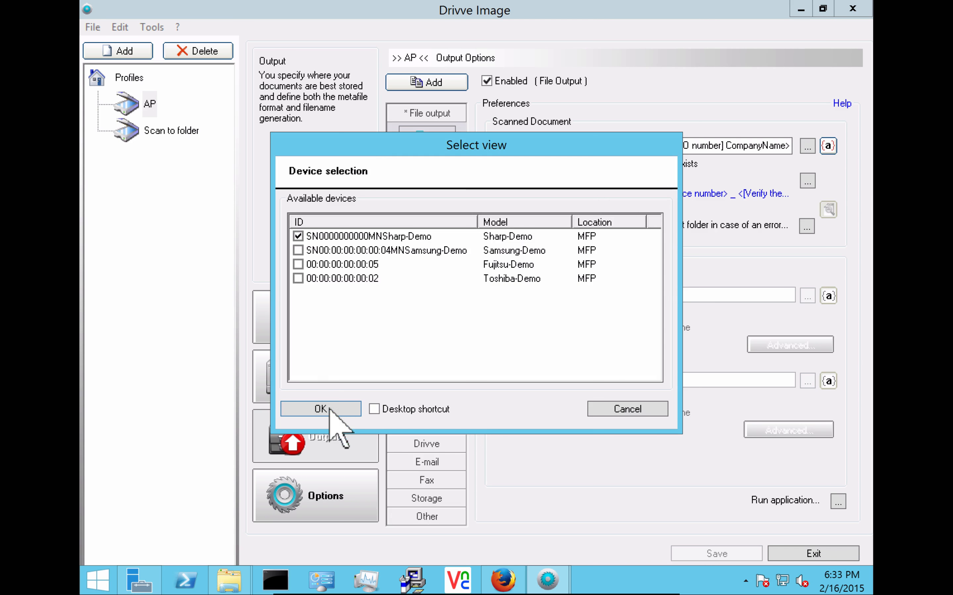
{"action": "left_click", "coordinate": [320, 409]}
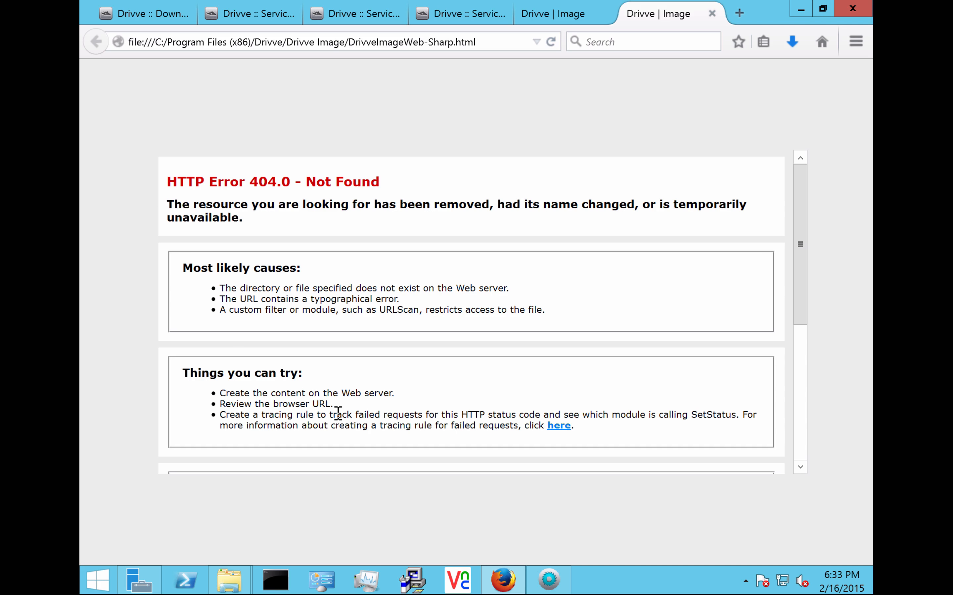
{"action": "left_click", "coordinate": [405, 42]}
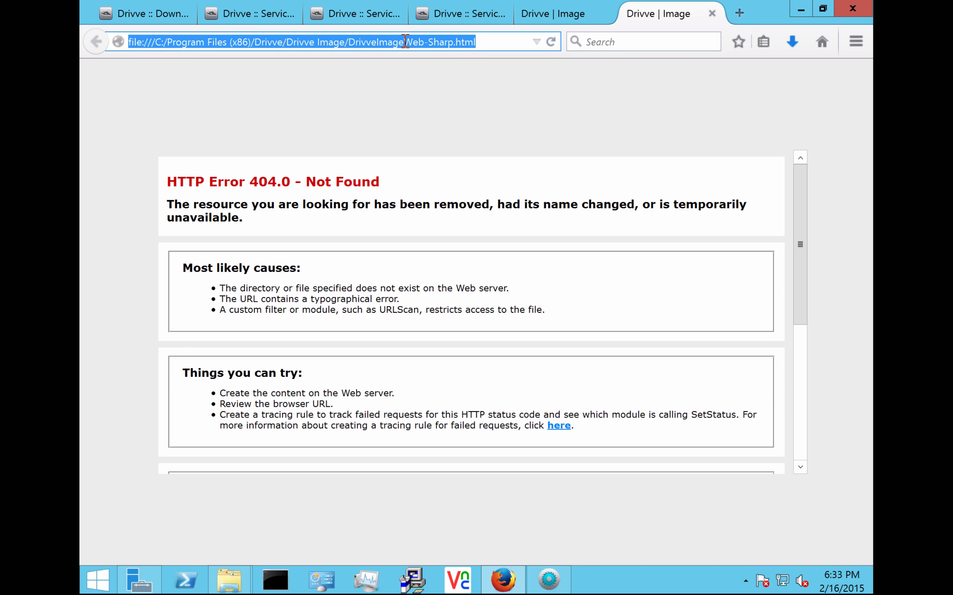
{"action": "key", "text": "Return"}
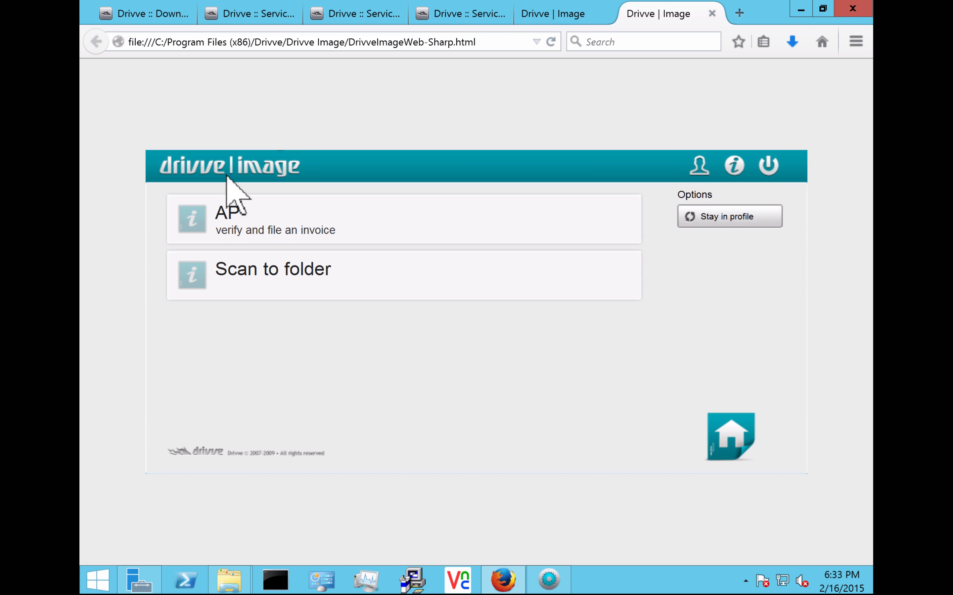
Step: Start the AP job and verify the PO as order 10248 from Around the Horn
{"action": "left_click", "coordinate": [270, 228]}
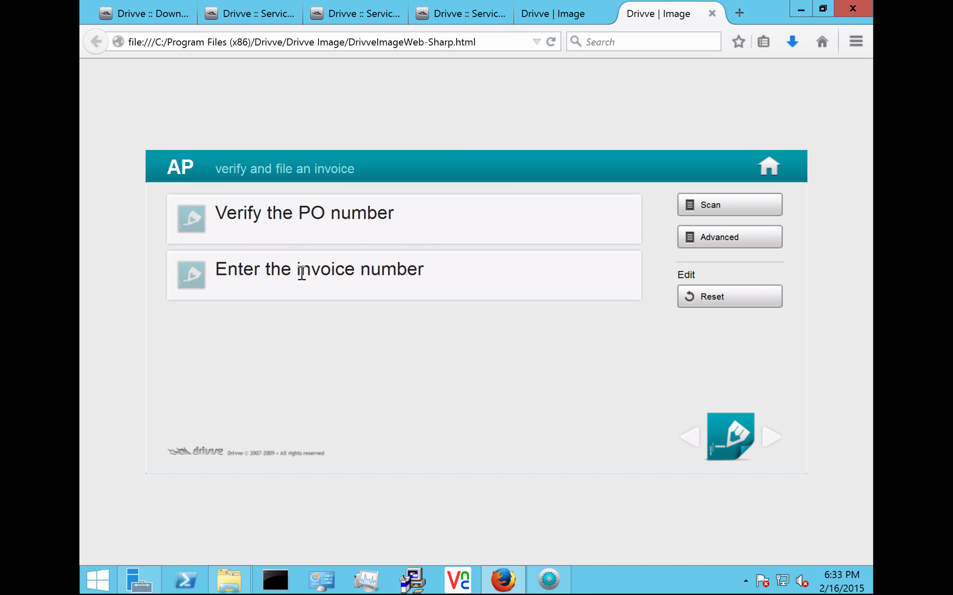
{"action": "left_click", "coordinate": [460, 210]}
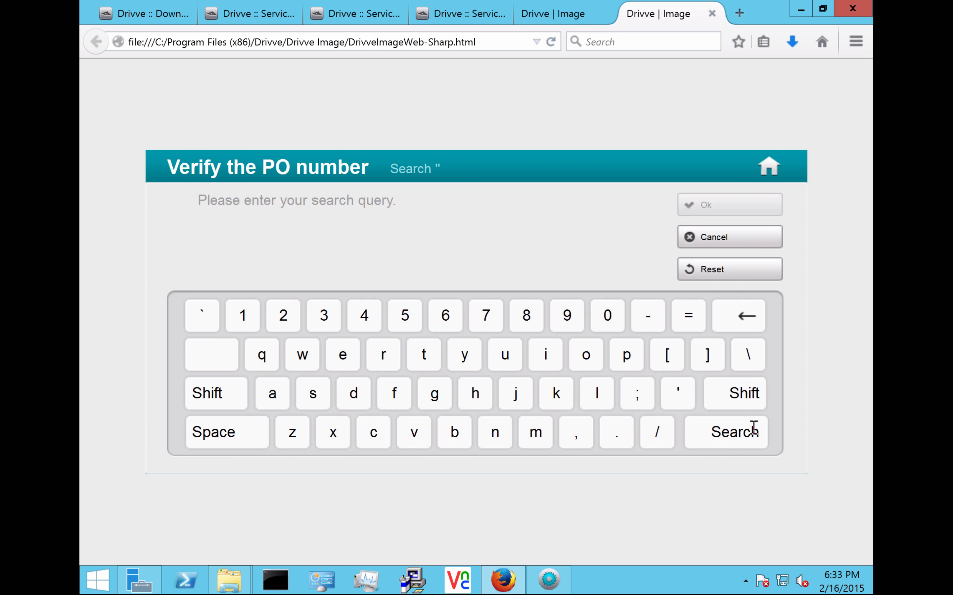
{"action": "left_click", "coordinate": [724, 447]}
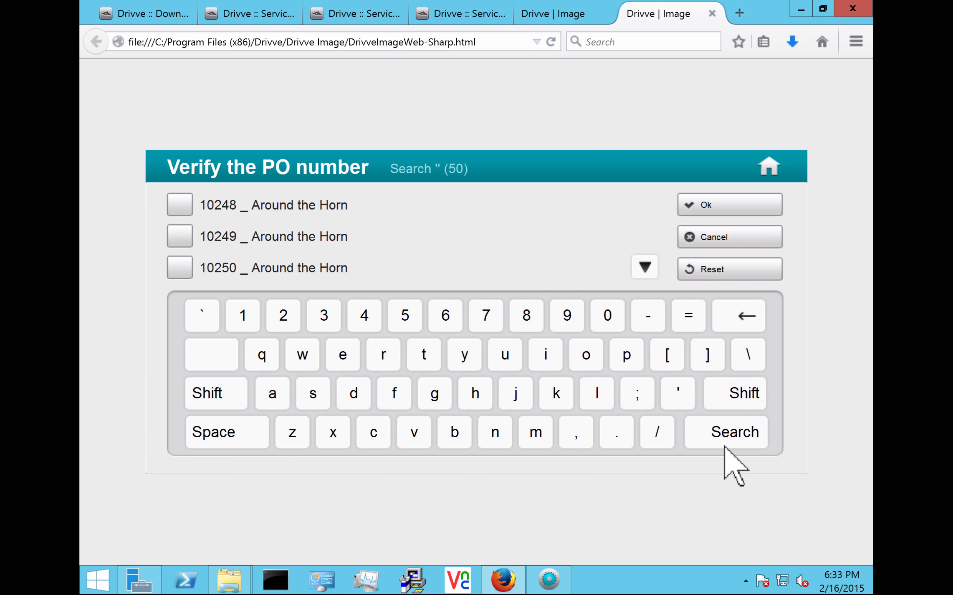
{"action": "left_click", "coordinate": [180, 206]}
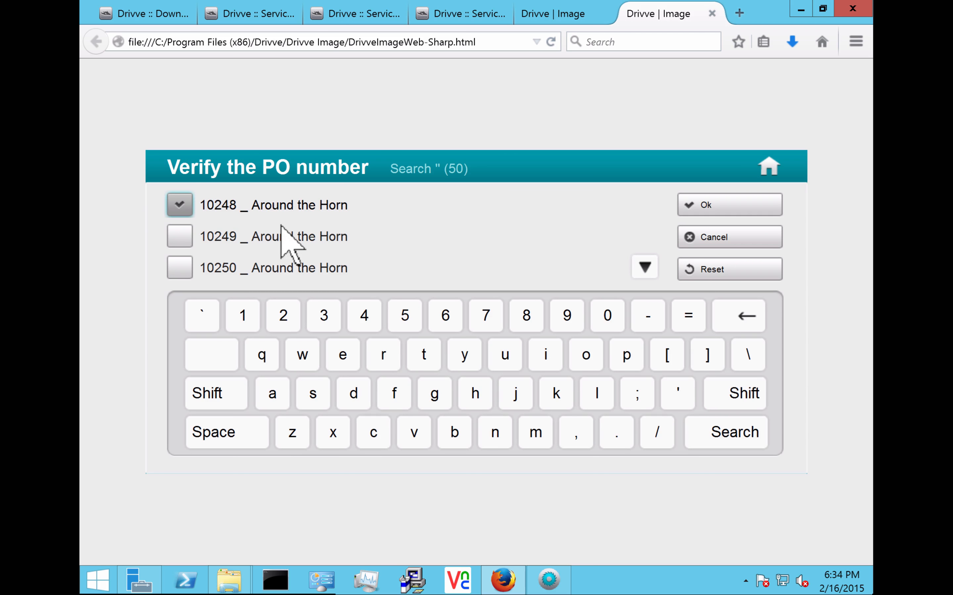
{"action": "left_click", "coordinate": [704, 203]}
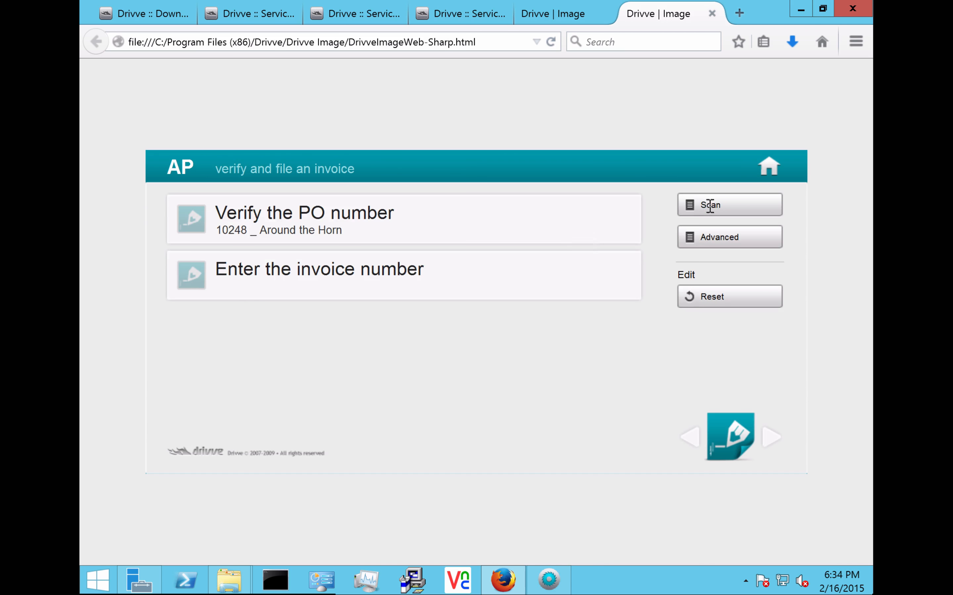
{"action": "left_click", "coordinate": [280, 269]}
{"action": "type", "text": "98729371237"}
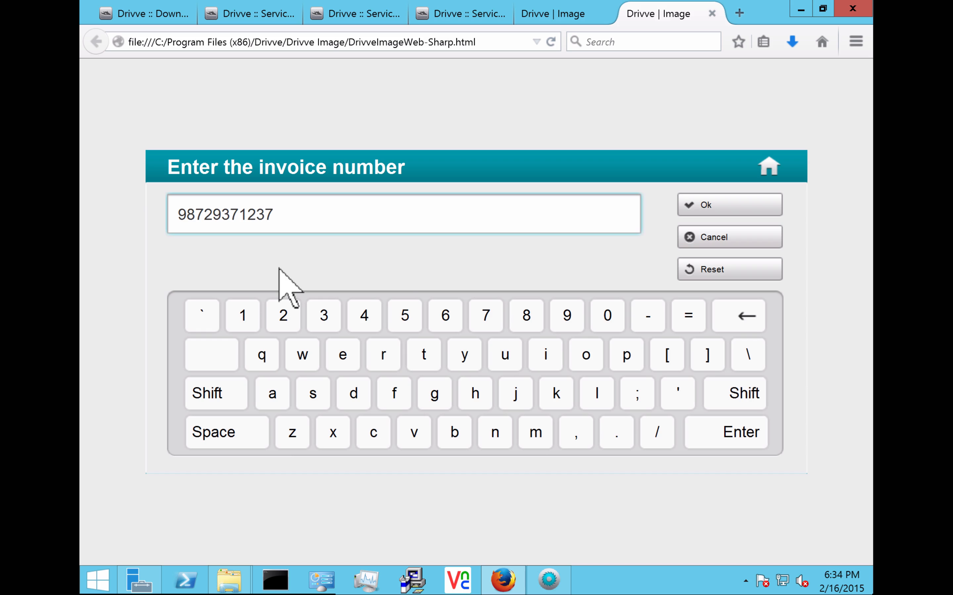
{"action": "left_click", "coordinate": [730, 204]}
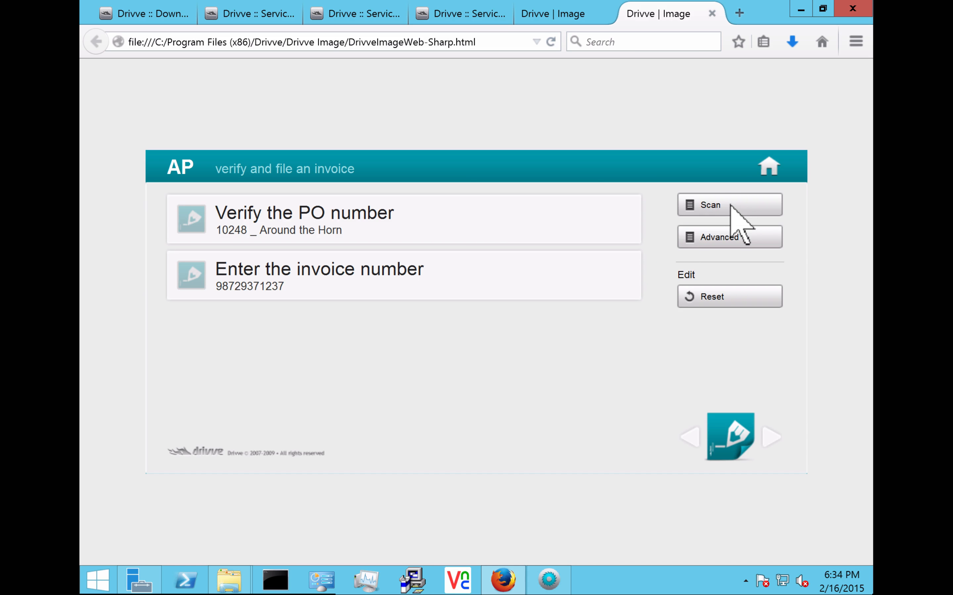
{"action": "left_click", "coordinate": [729, 205]}
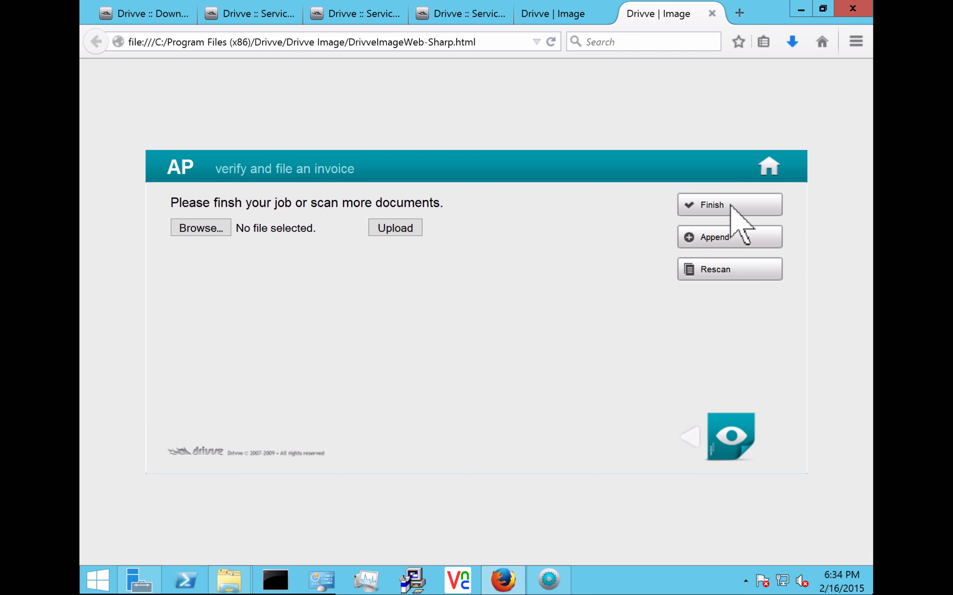
{"action": "left_click", "coordinate": [731, 204]}
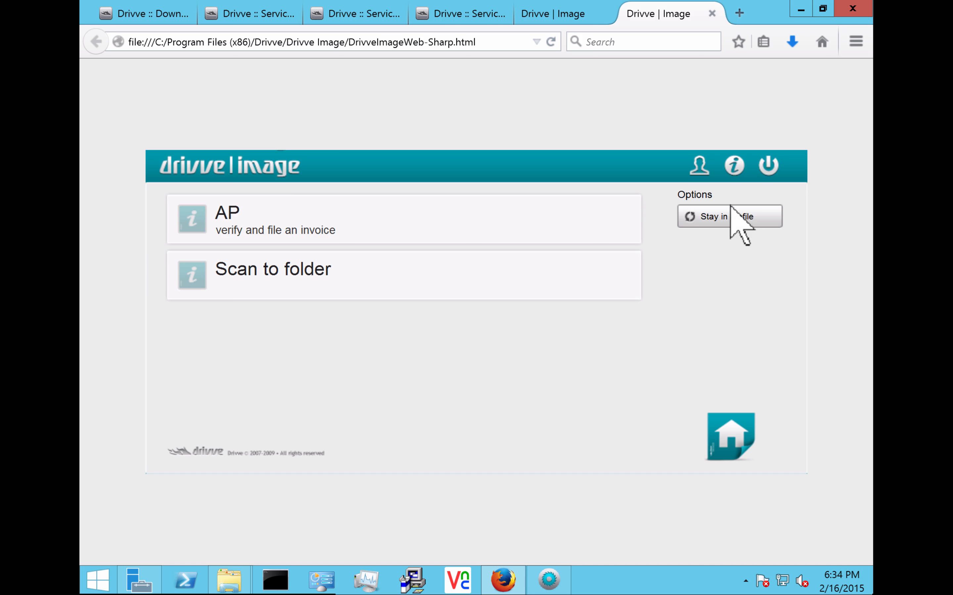
{"action": "left_click", "coordinate": [228, 578]}
Step: Navigate in File Explorer to Desktop > Drivve Scans > Accounting
{"action": "left_click", "coordinate": [234, 472]}
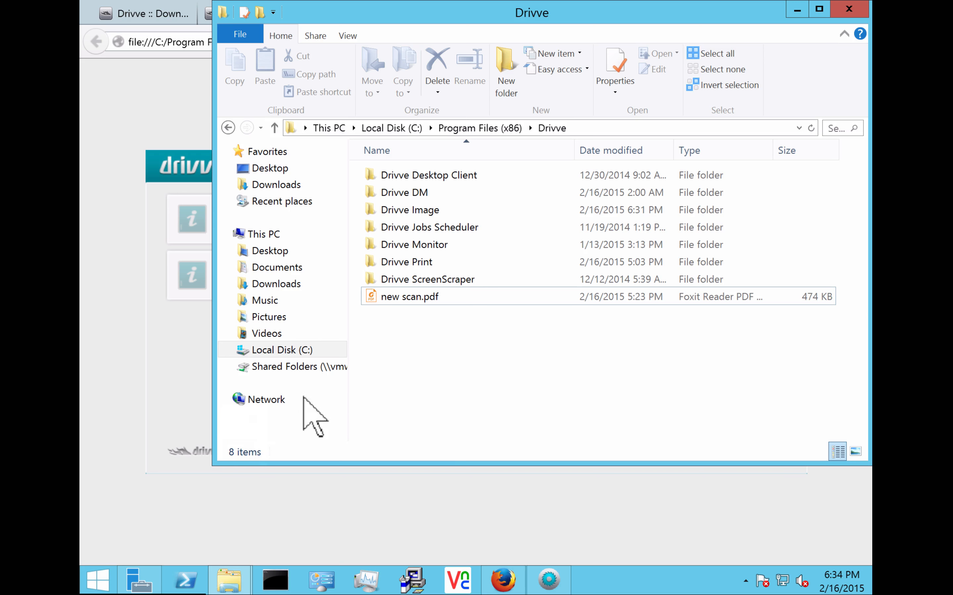
{"action": "left_click", "coordinate": [276, 169]}
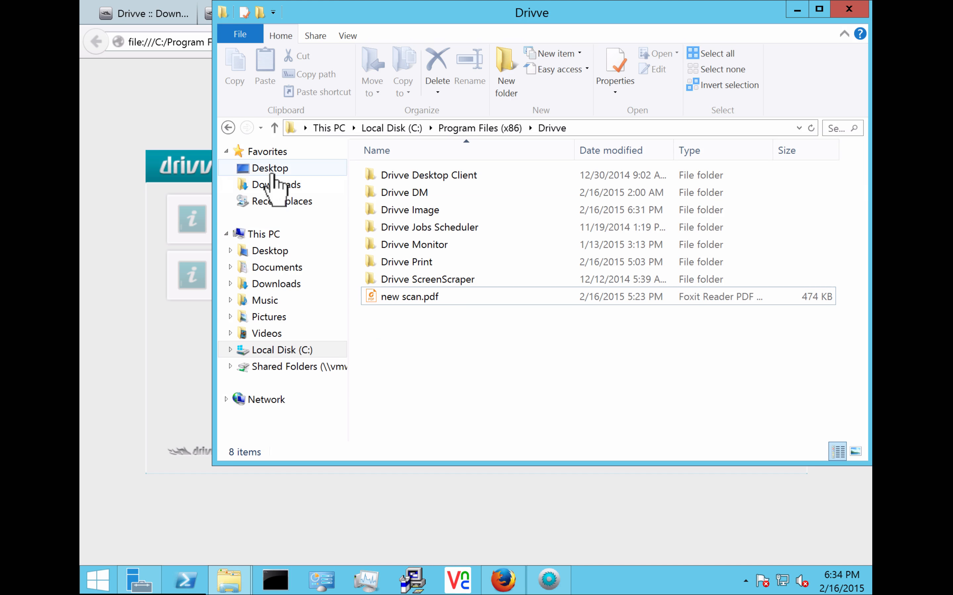
{"action": "right_click", "coordinate": [496, 322]}
{"action": "left_click", "coordinate": [624, 317]}
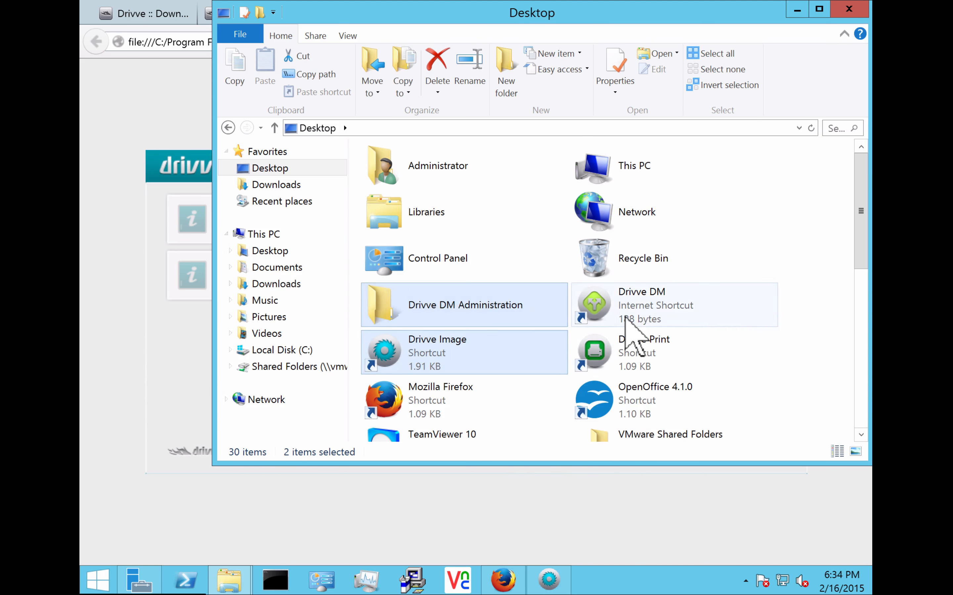
{"action": "left_click", "coordinate": [623, 318]}
{"action": "scroll", "coordinate": [624, 318], "scroll_direction": "down", "scroll_amount": 3}
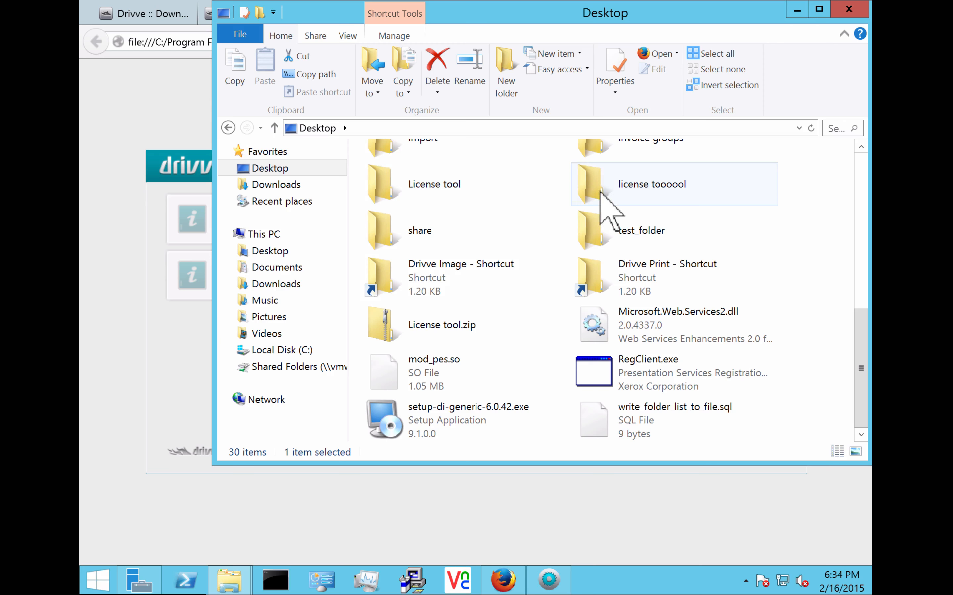
{"action": "scroll", "coordinate": [664, 352], "scroll_direction": "up", "scroll_amount": 5}
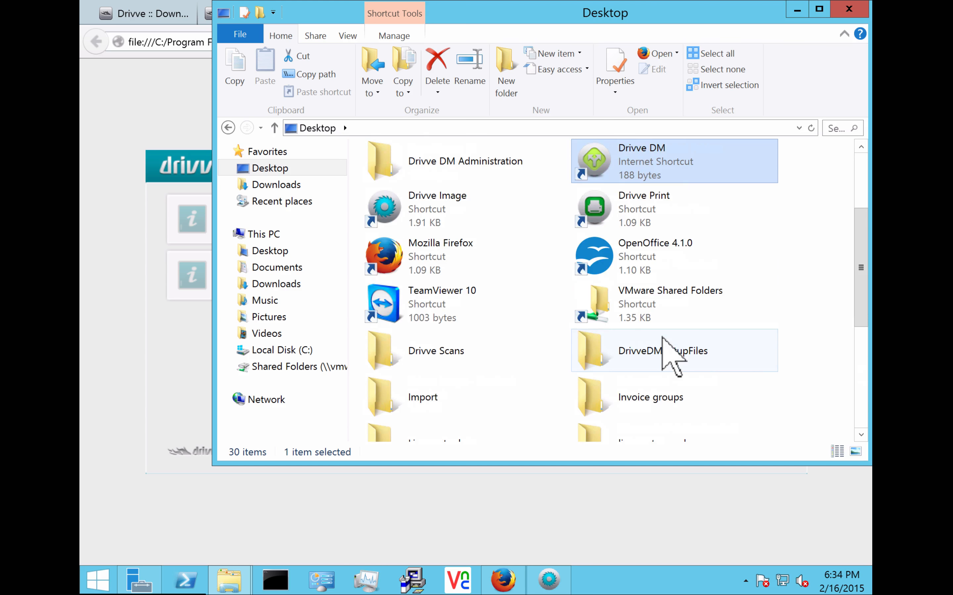
{"action": "double_click", "coordinate": [447, 357]}
{"action": "double_click", "coordinate": [415, 177]}
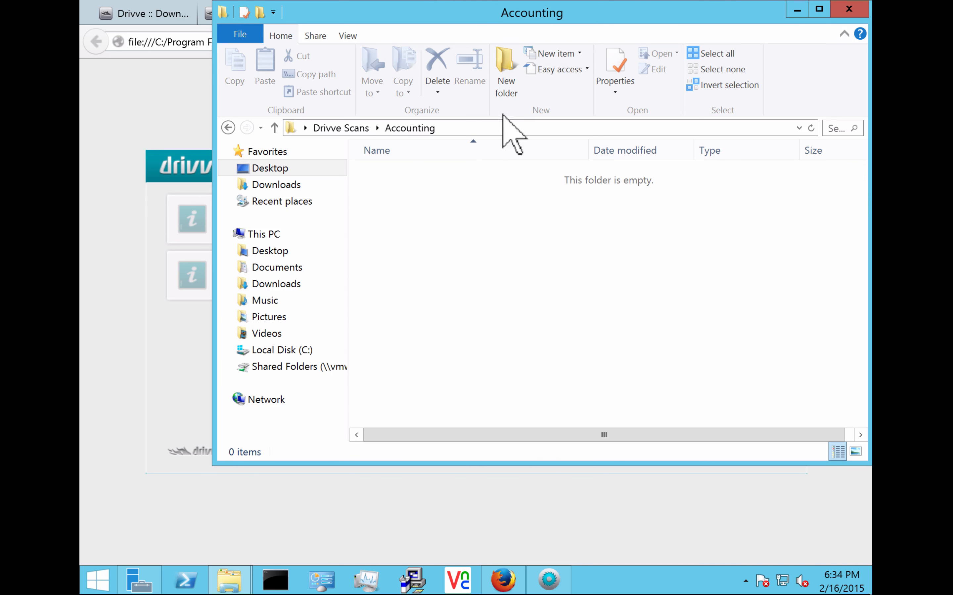
{"action": "left_click_drag", "start_coordinate": [555, 15], "coordinate": [511, 35]}
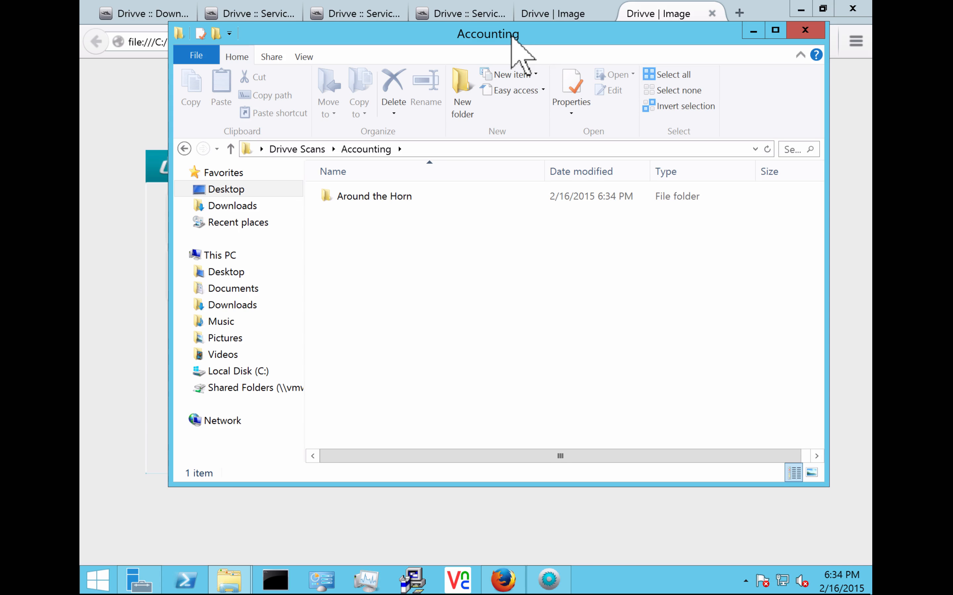
Step: Check the scanned invoice PDF's full name in Around the Horn, then return to Drivve Image
{"action": "double_click", "coordinate": [368, 201]}
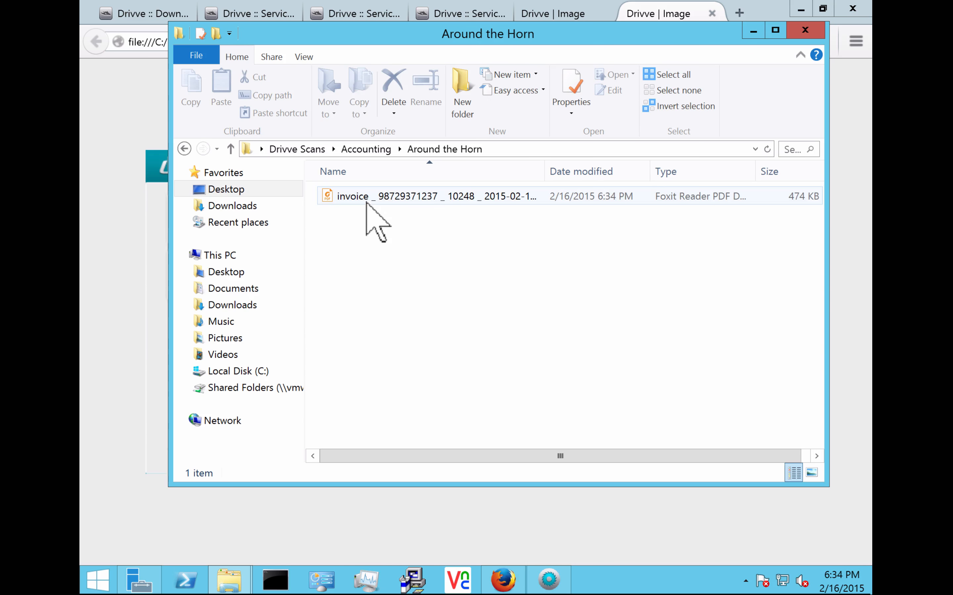
{"action": "left_click", "coordinate": [473, 196]}
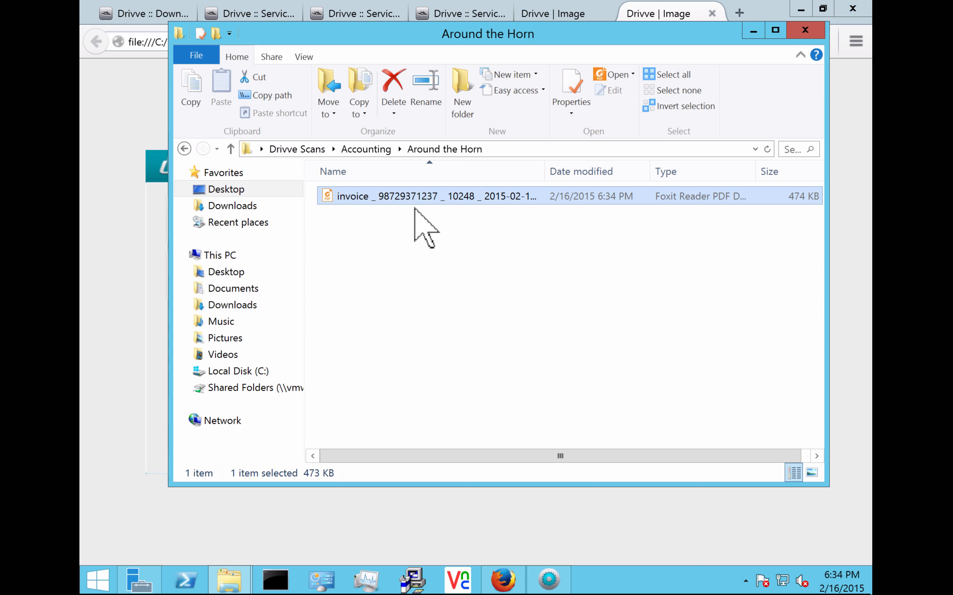
{"action": "key", "text": "F2"}
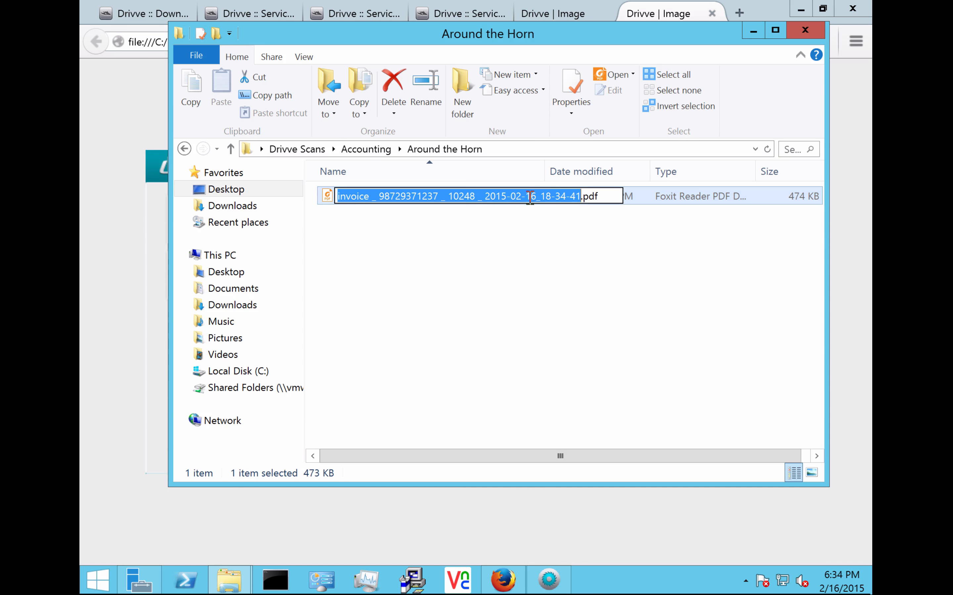
{"action": "left_click", "coordinate": [538, 239]}
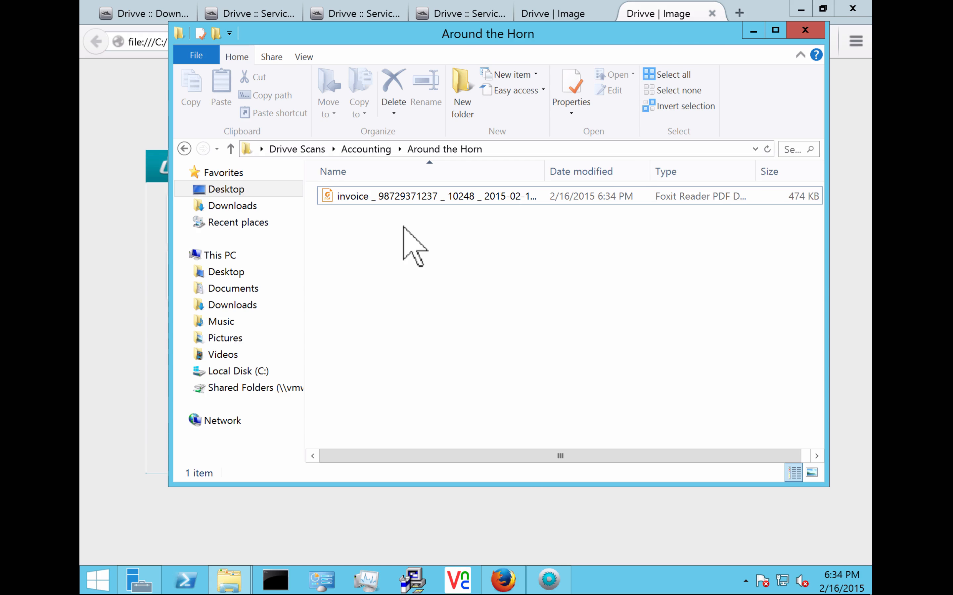
{"action": "left_click", "coordinate": [548, 577]}
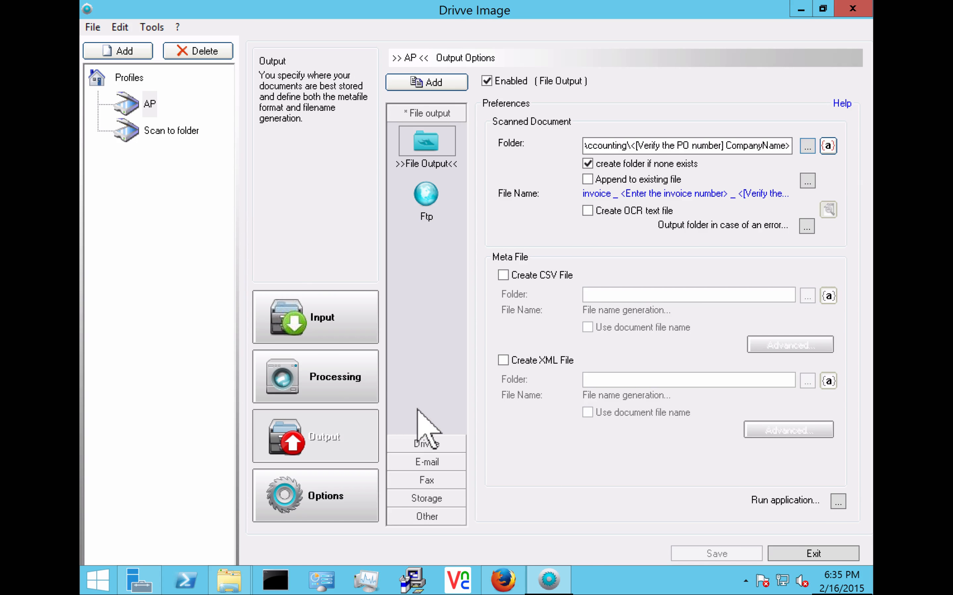
Step: Enable Email output for the AP profile and bring up its E-Mail Server dialog
{"action": "left_click", "coordinate": [424, 461]}
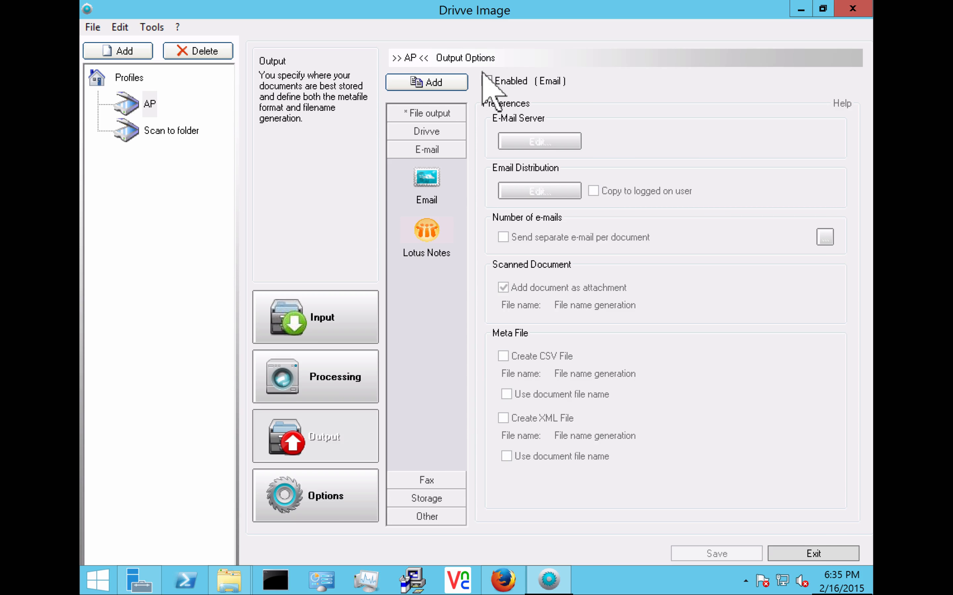
{"action": "left_click", "coordinate": [487, 82]}
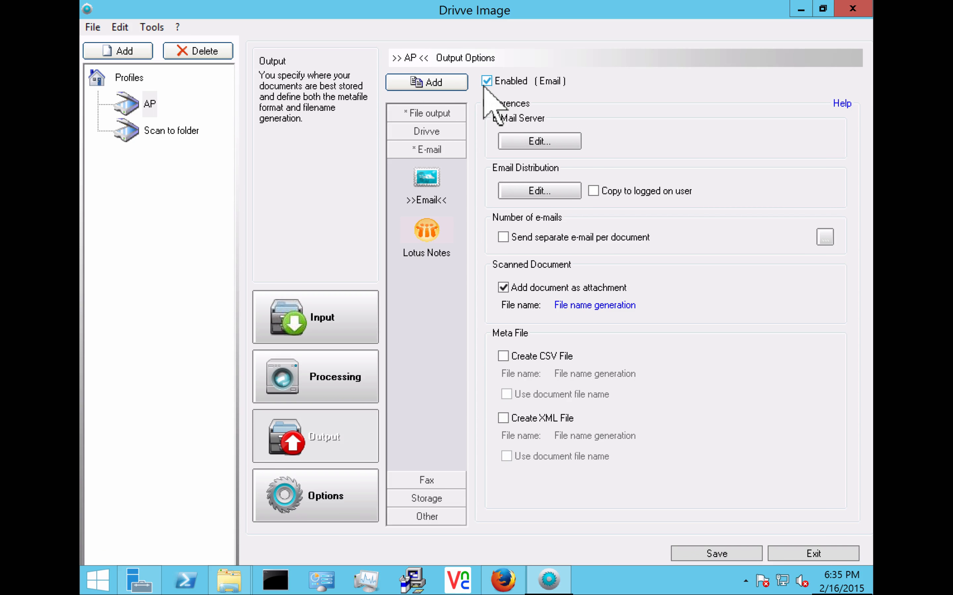
{"action": "left_click", "coordinate": [543, 143]}
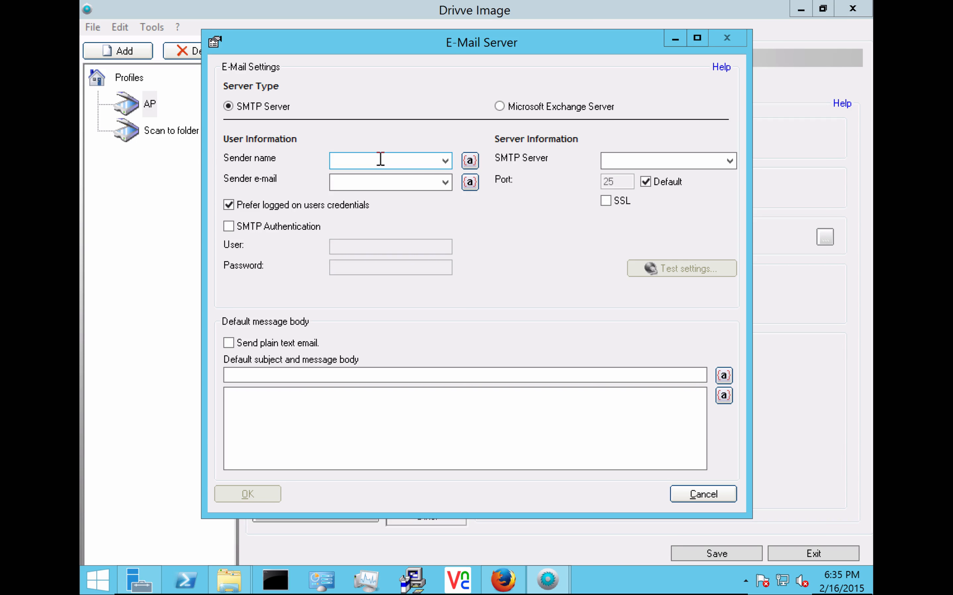
Step: Set SMTP server 127.0.0.1 and turn off Prefer logged on users credentials
{"action": "left_click", "coordinate": [381, 159]}
{"action": "left_click", "coordinate": [631, 161]}
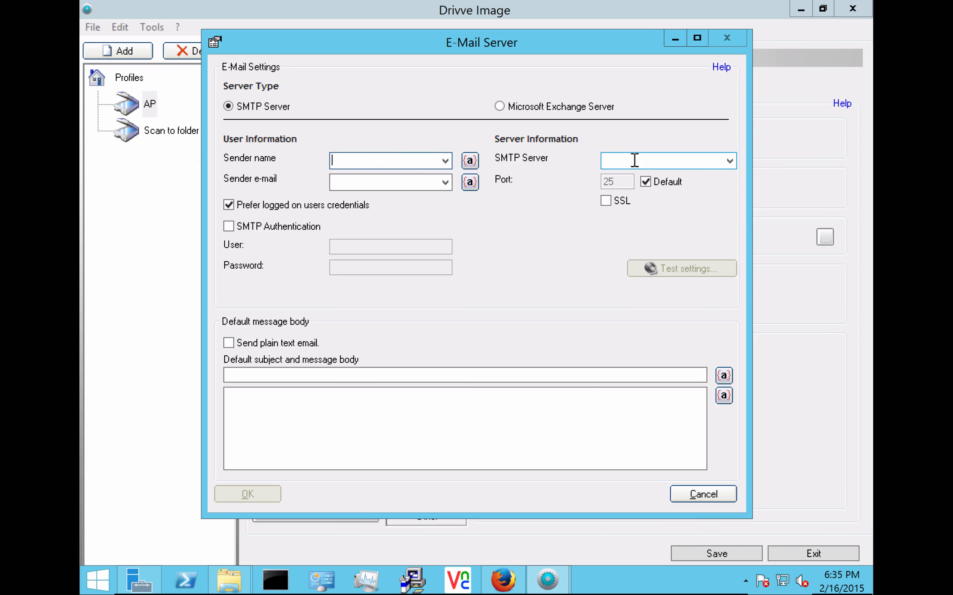
{"action": "type", "text": "127.0.0.1"}
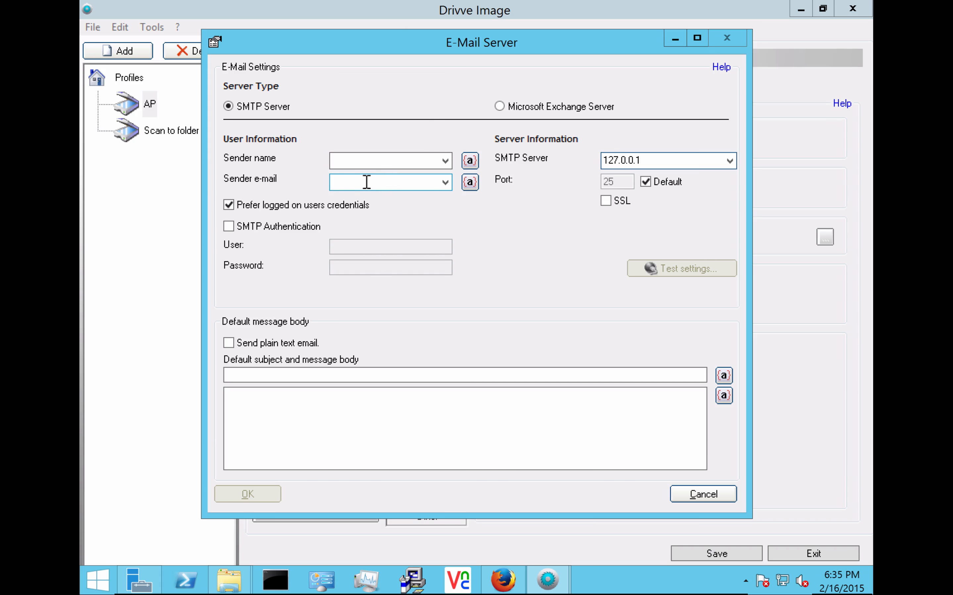
{"action": "left_click", "coordinate": [379, 160]}
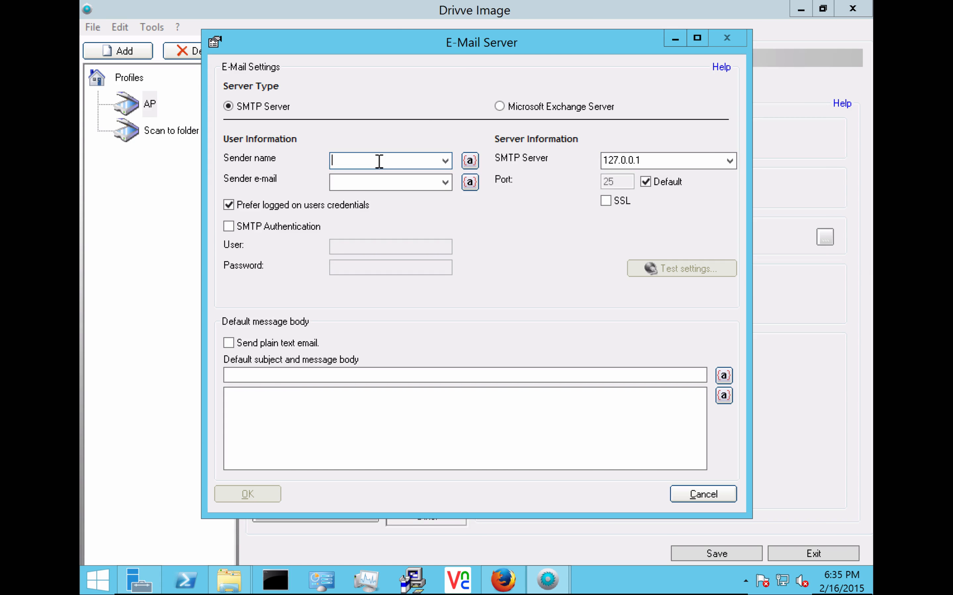
{"action": "left_click", "coordinate": [228, 205]}
{"action": "left_click", "coordinate": [338, 161]}
Step: Enter the invoice mailbox address as both the sender name and the sender e-mail
{"action": "key", "text": "Tab"}
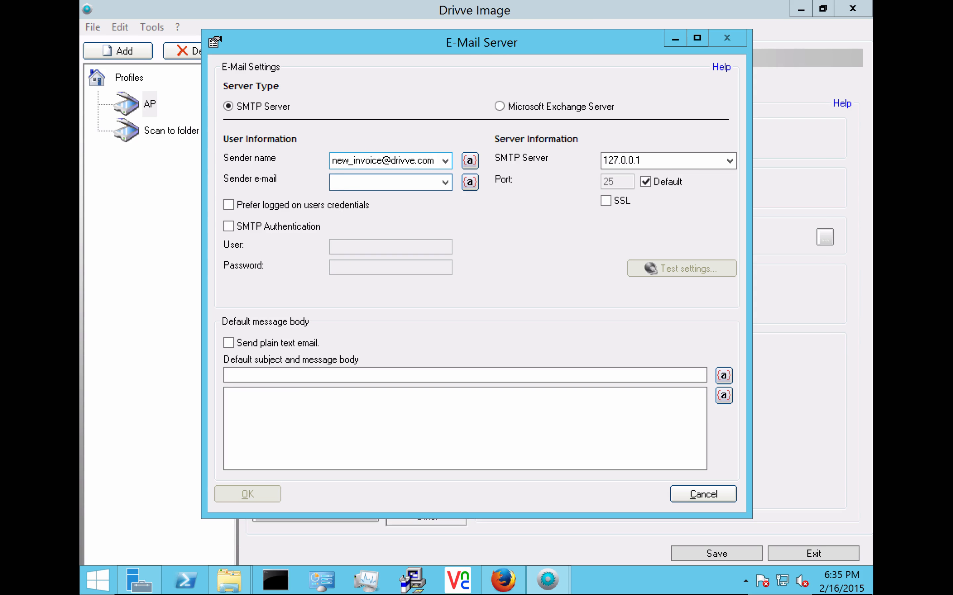
{"action": "left_click", "coordinate": [364, 158]}
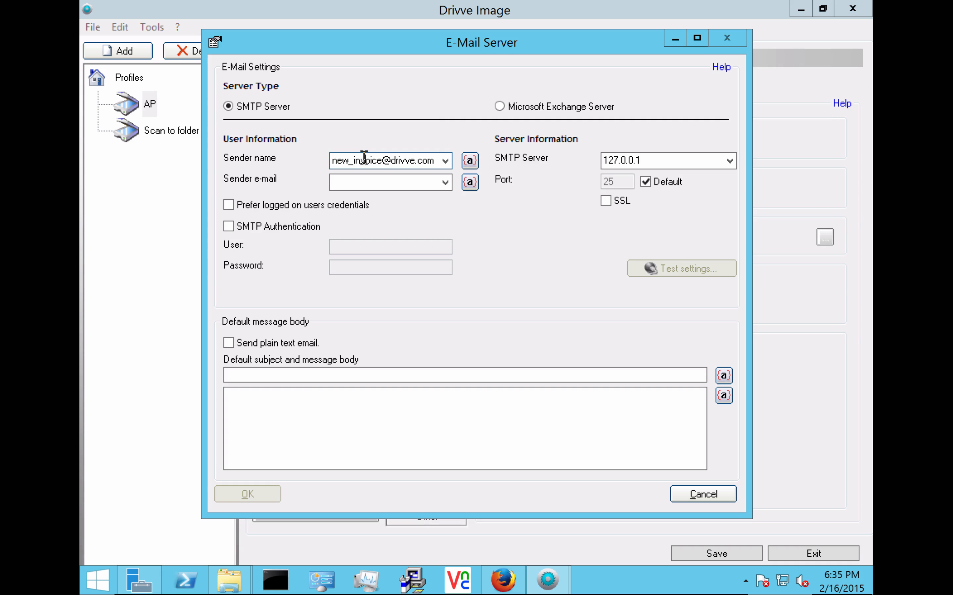
{"action": "double_click", "coordinate": [364, 158]}
{"action": "key", "text": "ctrl+c"}
{"action": "left_click", "coordinate": [372, 182]}
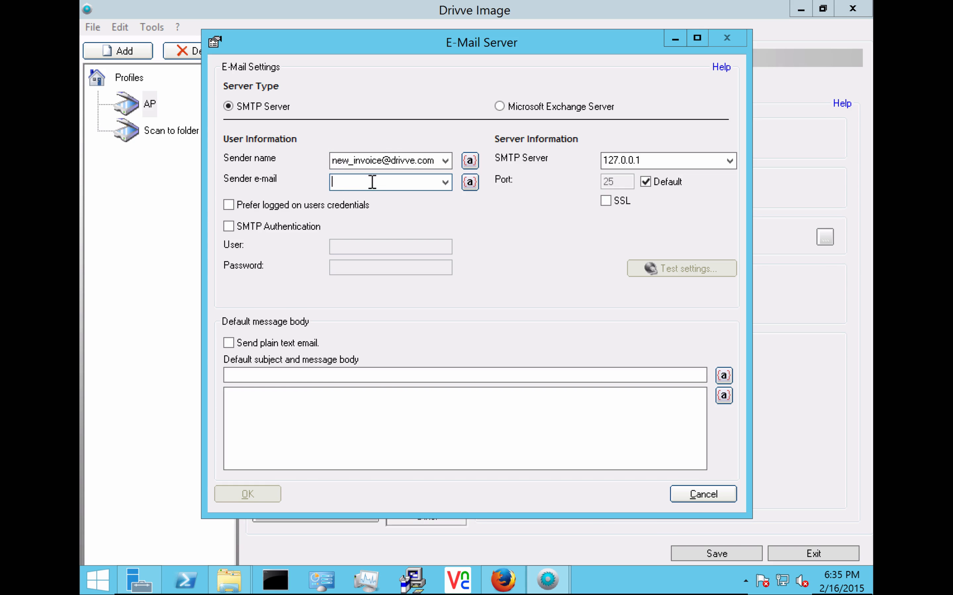
{"action": "key", "text": "ctrl+v"}
Step: Set the default subject to 'new invoice' and bring up the message-body variables
{"action": "left_click", "coordinate": [331, 375]}
{"action": "type", "text": "new "}
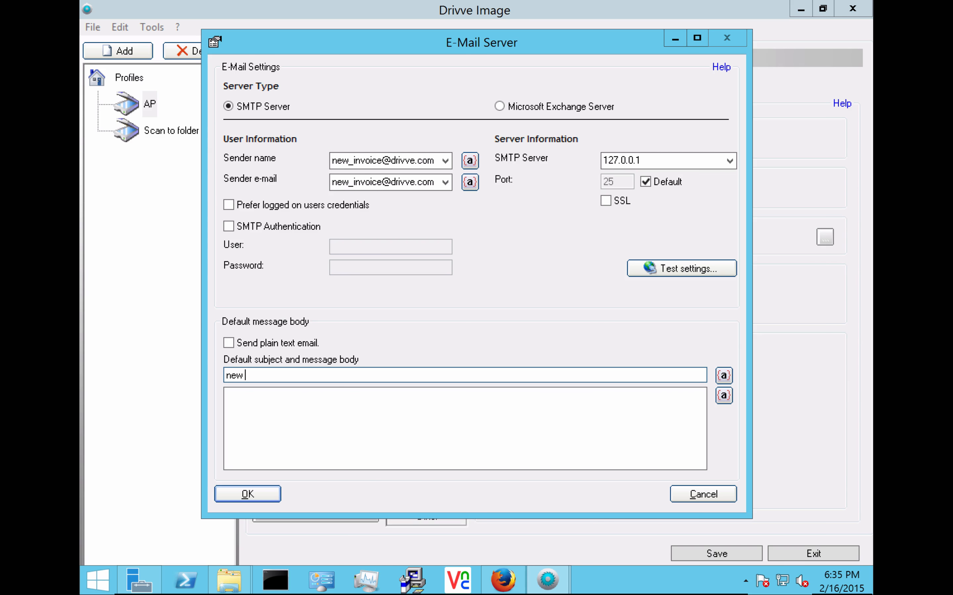
{"action": "type", "text": "invoice"}
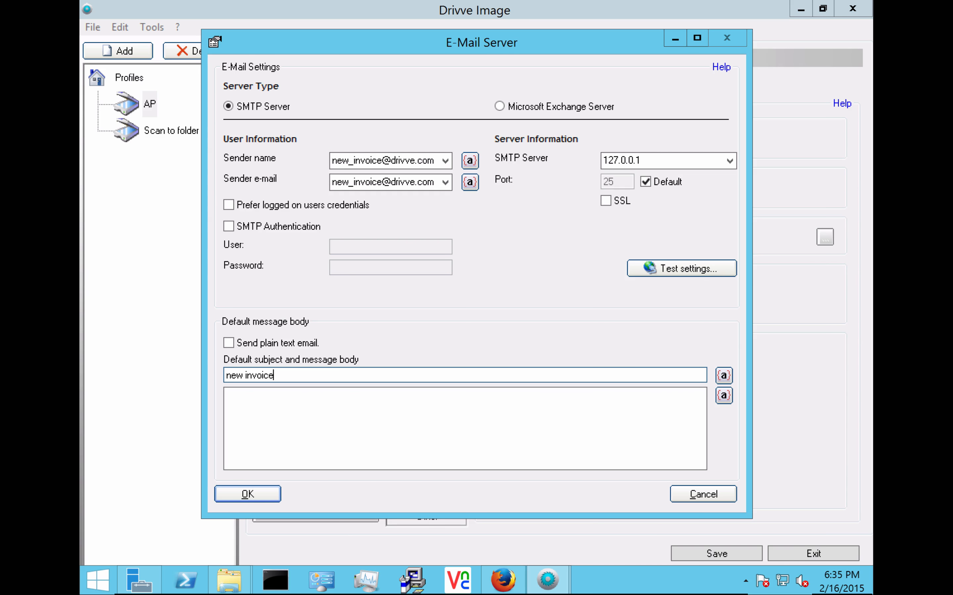
{"action": "left_click", "coordinate": [336, 416]}
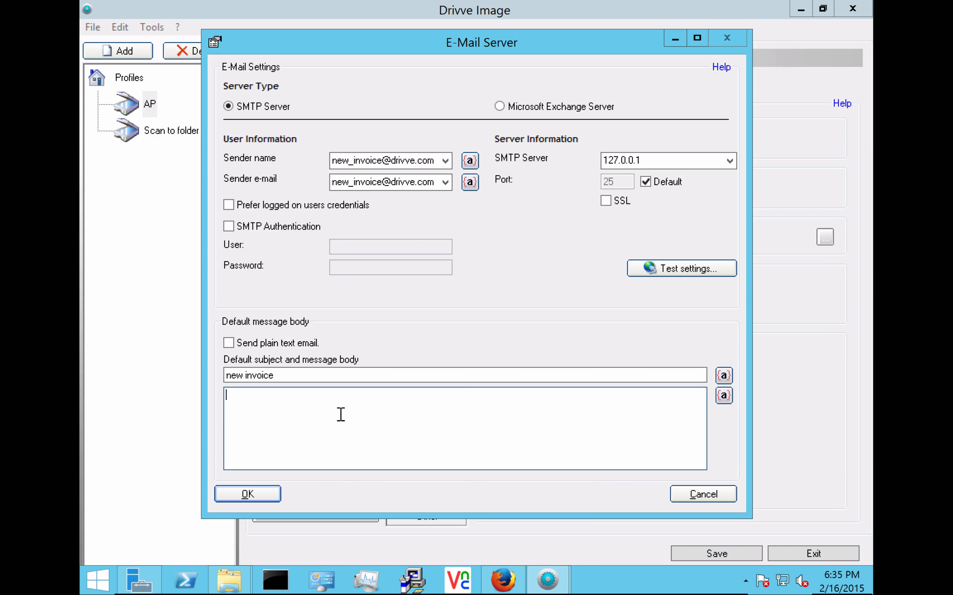
{"action": "left_click", "coordinate": [723, 397]}
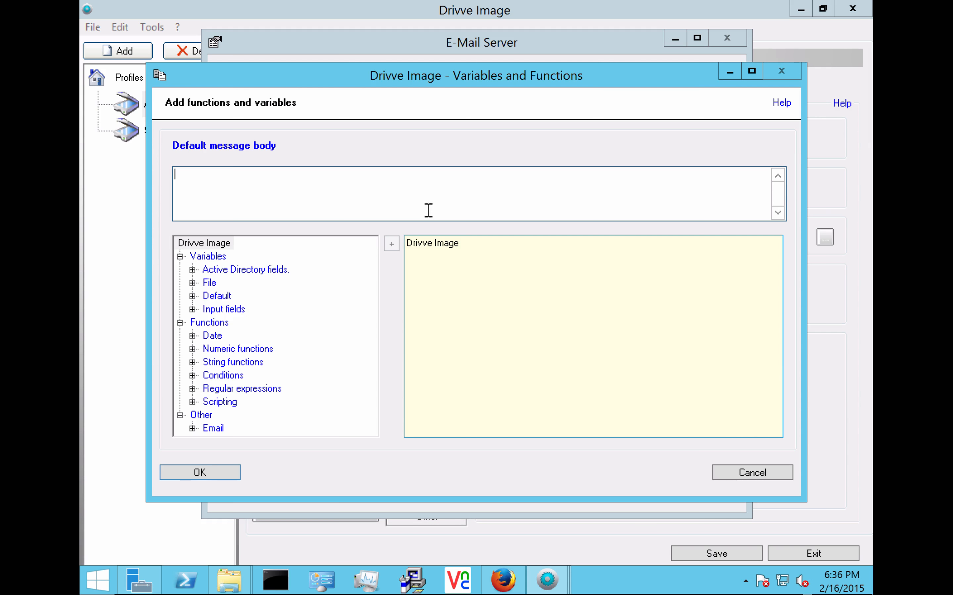
Step: Make the message body '<Enter the invoice number> - <[Verify the PO number] ContactName>'
{"action": "left_click", "coordinate": [194, 310]}
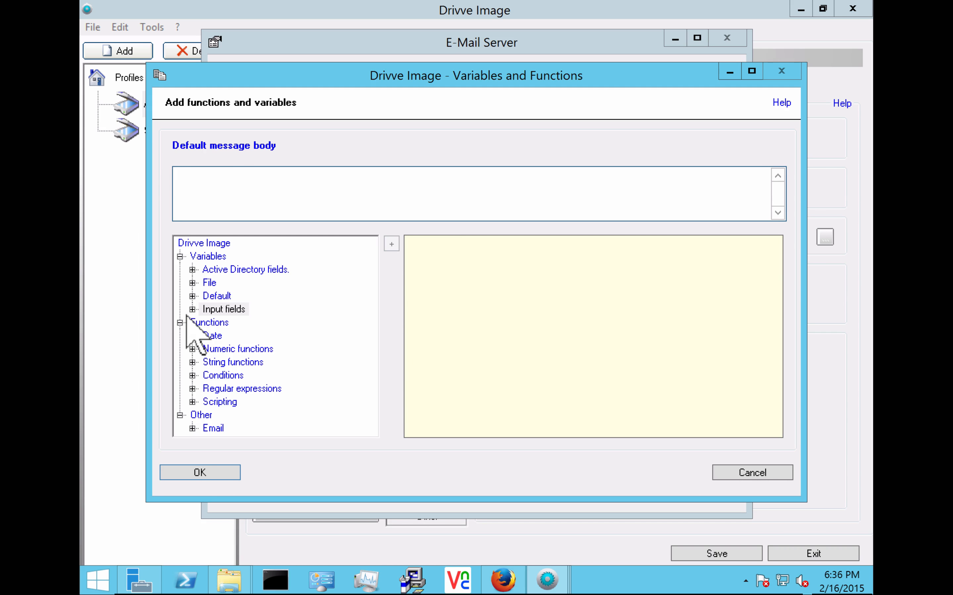
{"action": "left_click", "coordinate": [192, 310]}
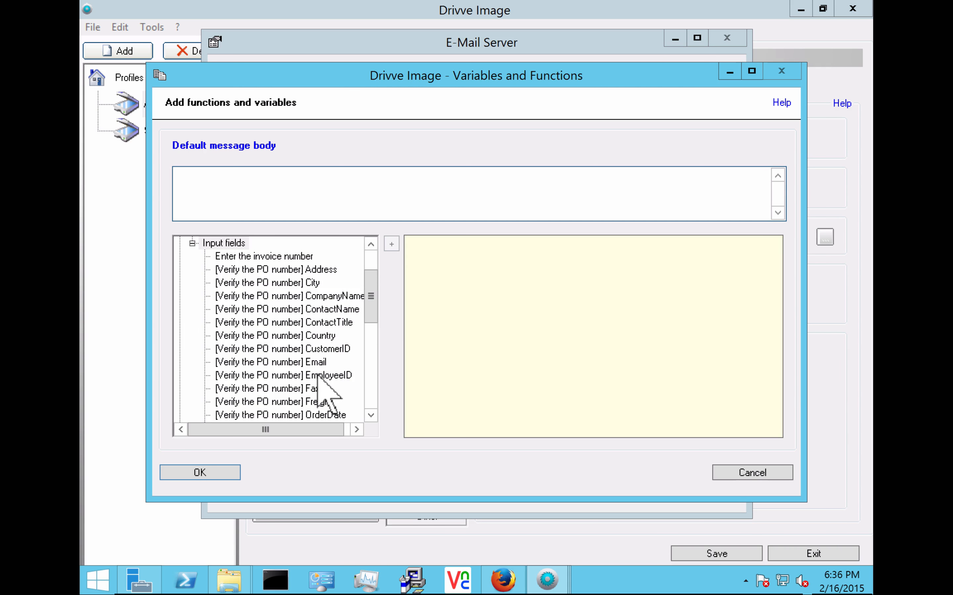
{"action": "double_click", "coordinate": [282, 260]}
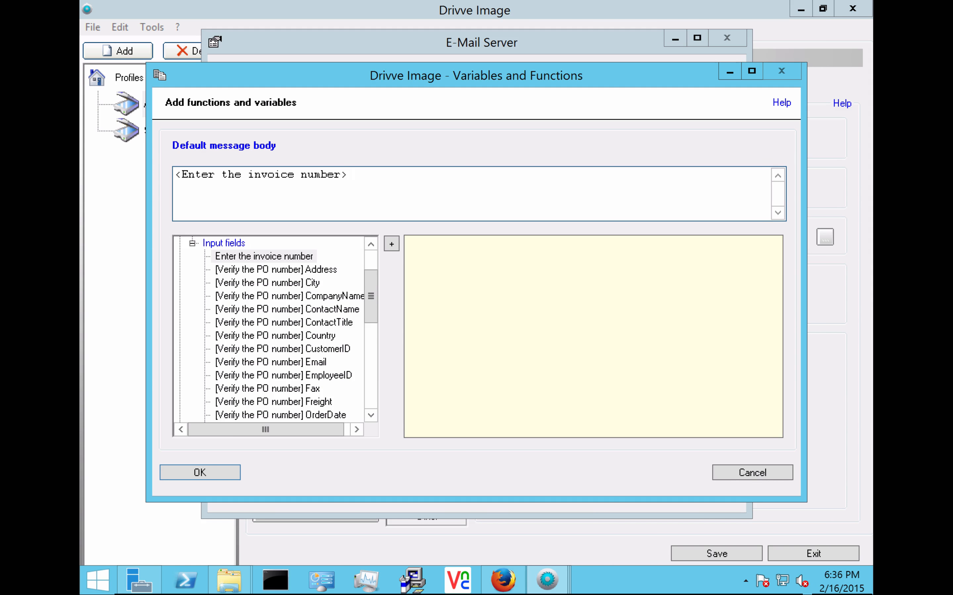
{"action": "type", "text": "-"}
{"action": "left_click", "coordinate": [369, 420]}
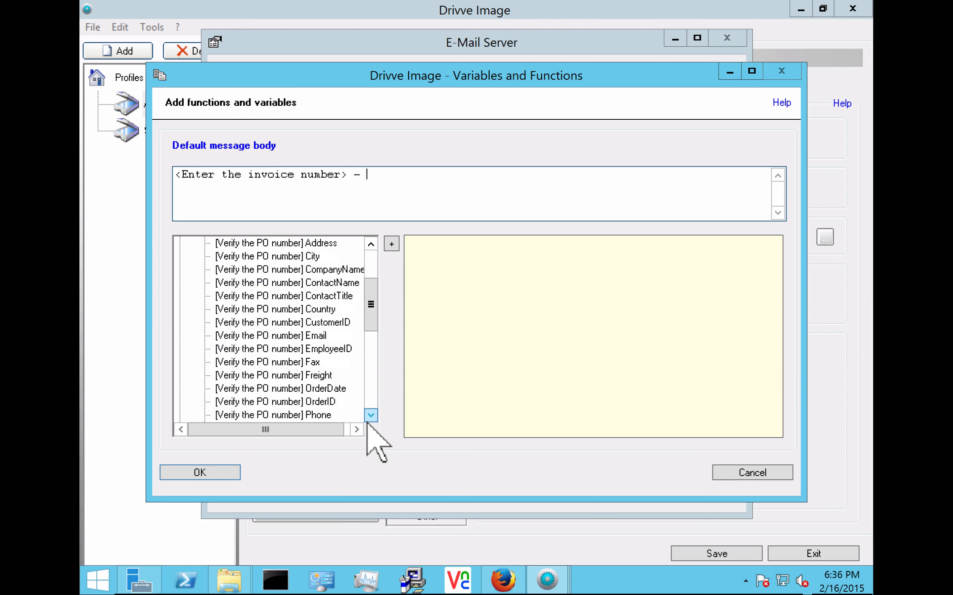
{"action": "left_click", "coordinate": [368, 421]}
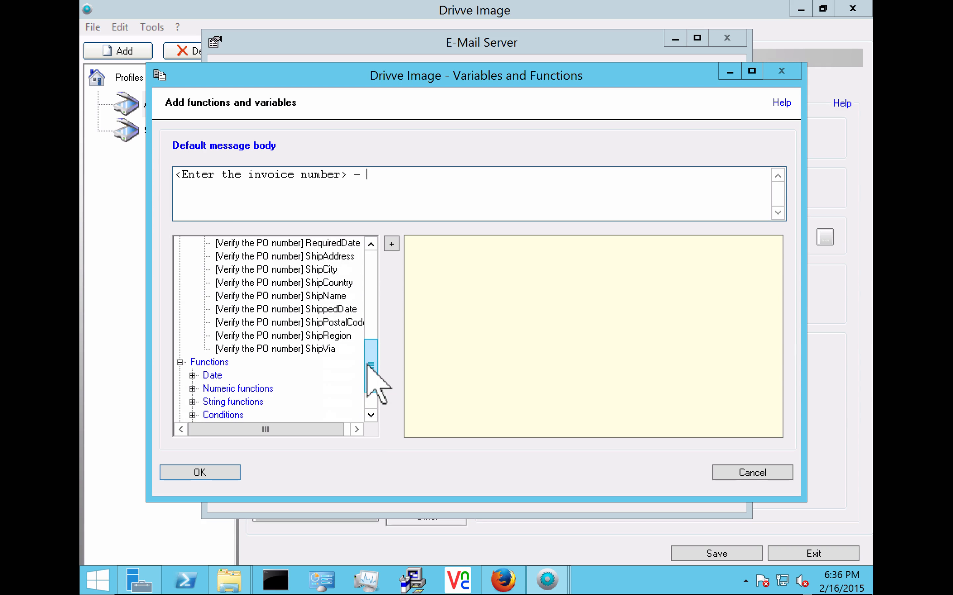
{"action": "left_click_drag", "start_coordinate": [367, 363], "coordinate": [346, 300]}
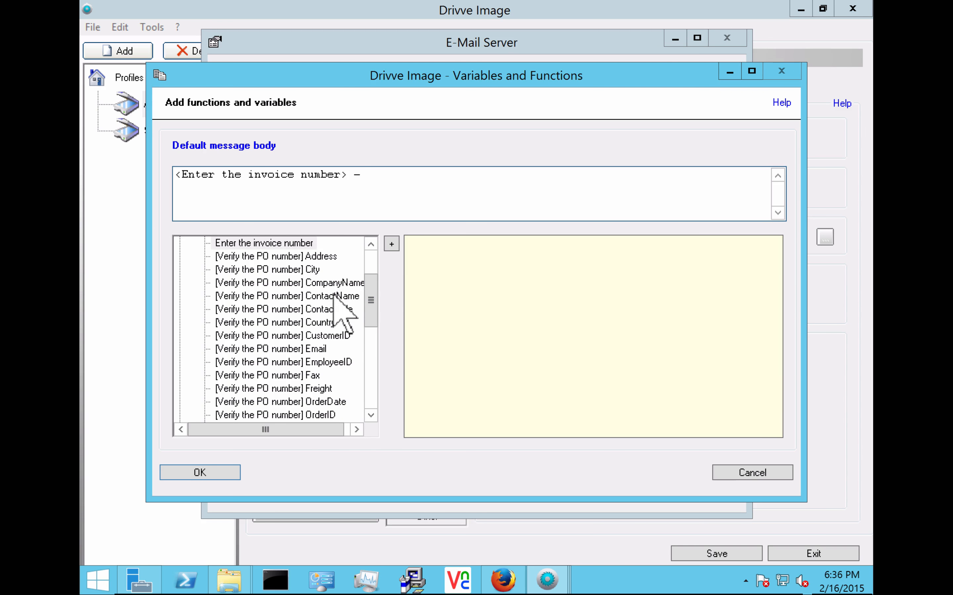
{"action": "double_click", "coordinate": [346, 300]}
{"action": "left_click", "coordinate": [195, 473]}
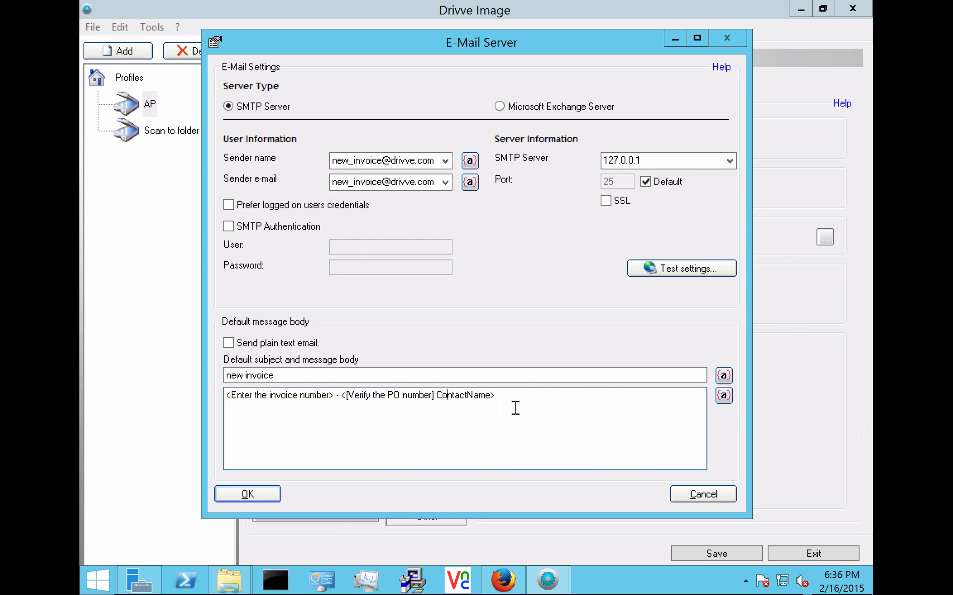
Step: Look over the Email functions without adding any, then accept the e-mail server settings
{"action": "left_click", "coordinate": [723, 395]}
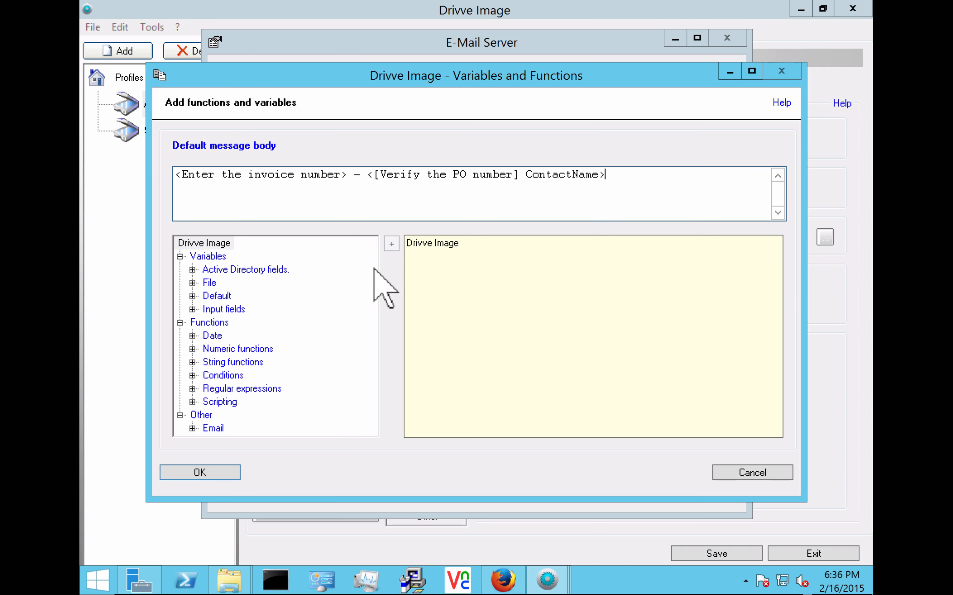
{"action": "left_click", "coordinate": [192, 430]}
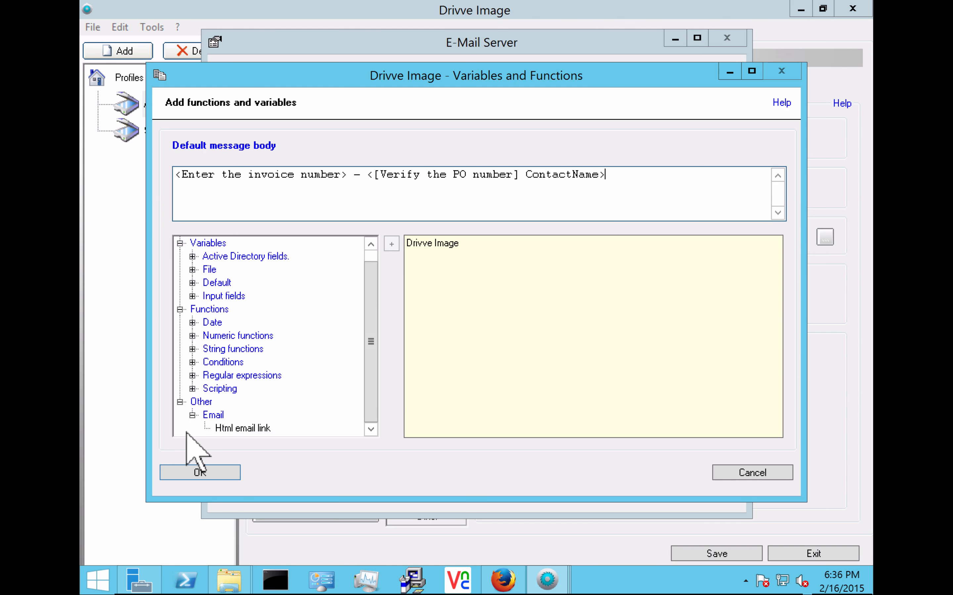
{"action": "left_click", "coordinate": [232, 430]}
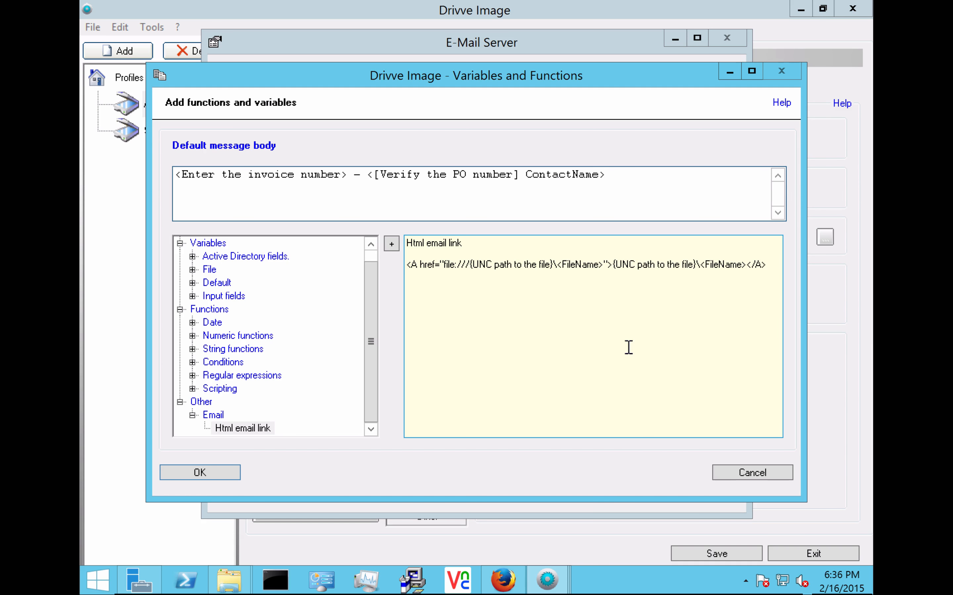
{"action": "left_click", "coordinate": [766, 478]}
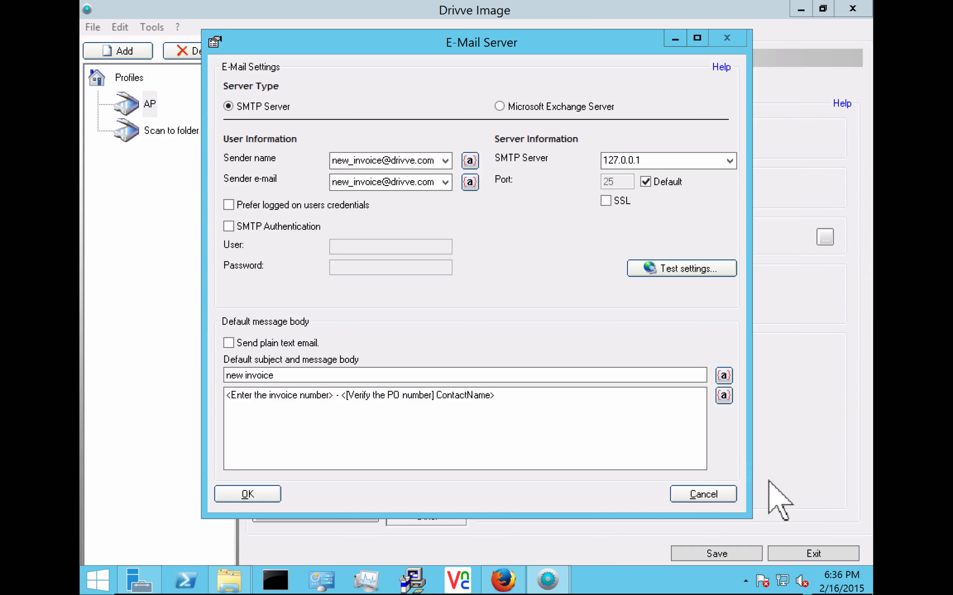
{"action": "left_click", "coordinate": [247, 496]}
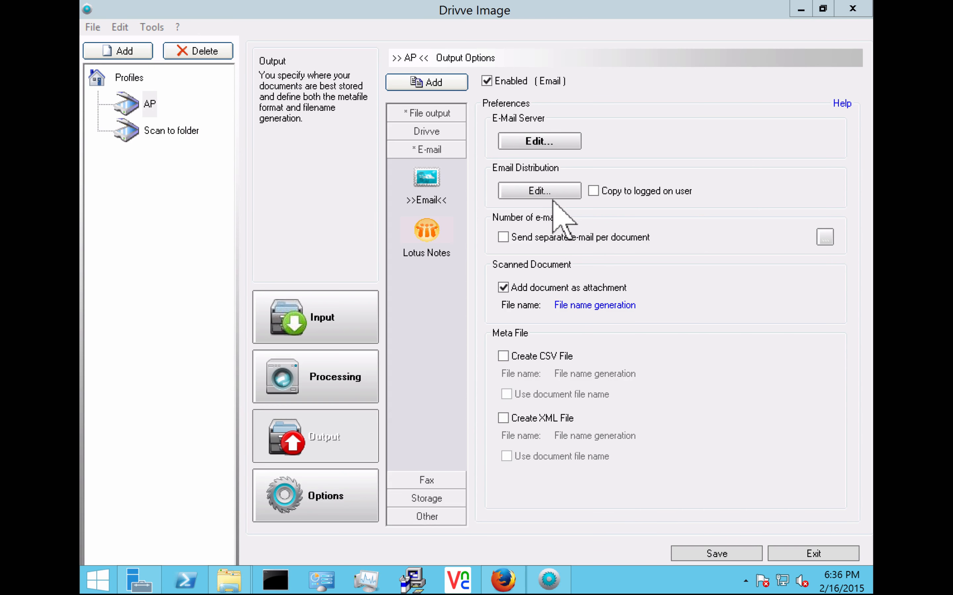
{"action": "left_click", "coordinate": [538, 191]}
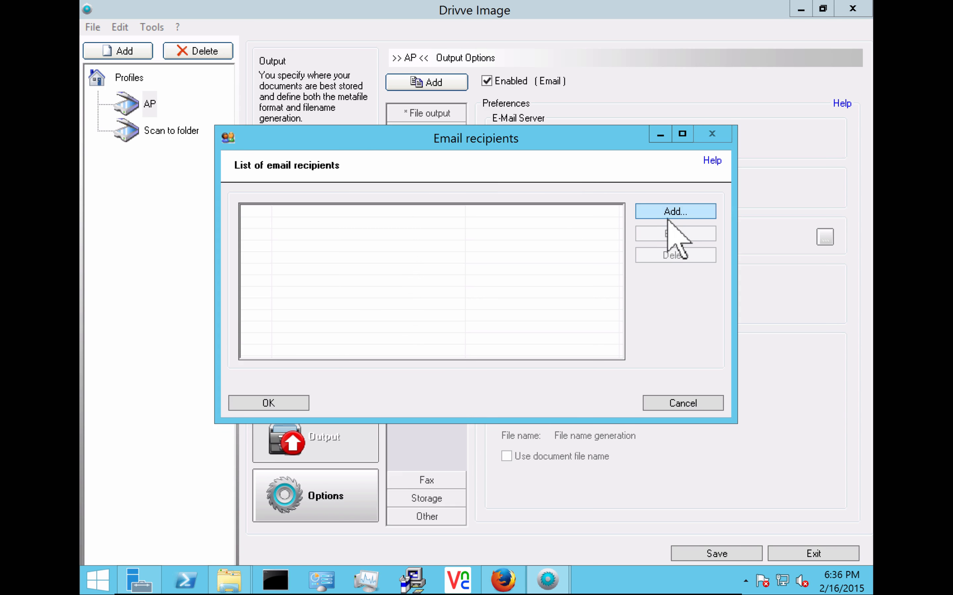
{"action": "left_click", "coordinate": [676, 213]}
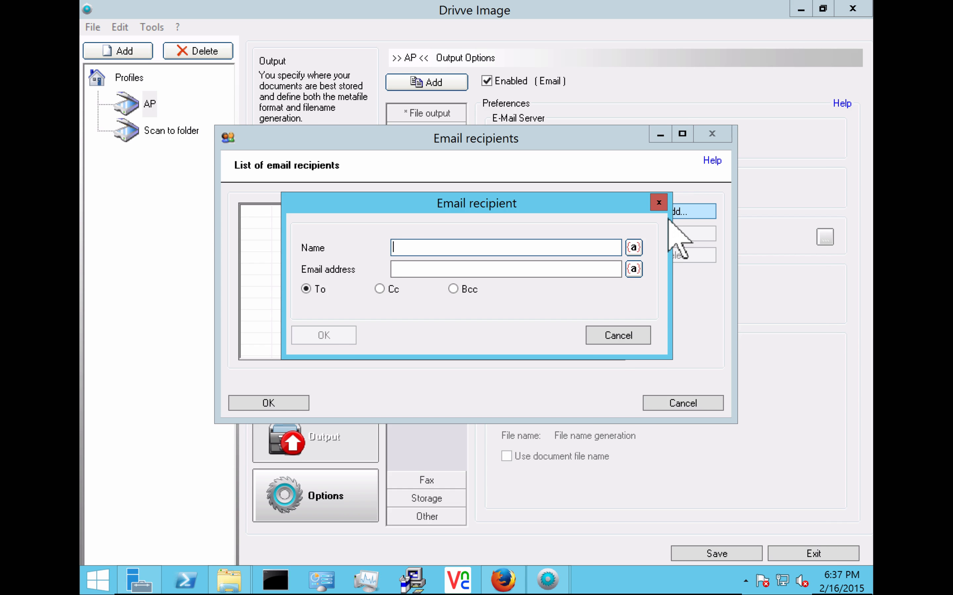
{"action": "left_click", "coordinate": [616, 335]}
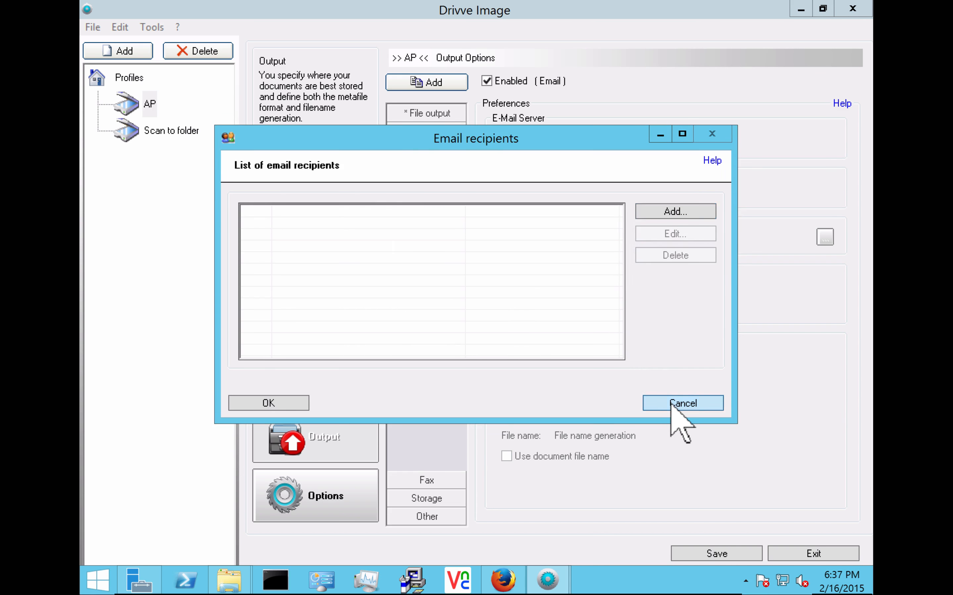
{"action": "left_click", "coordinate": [682, 403]}
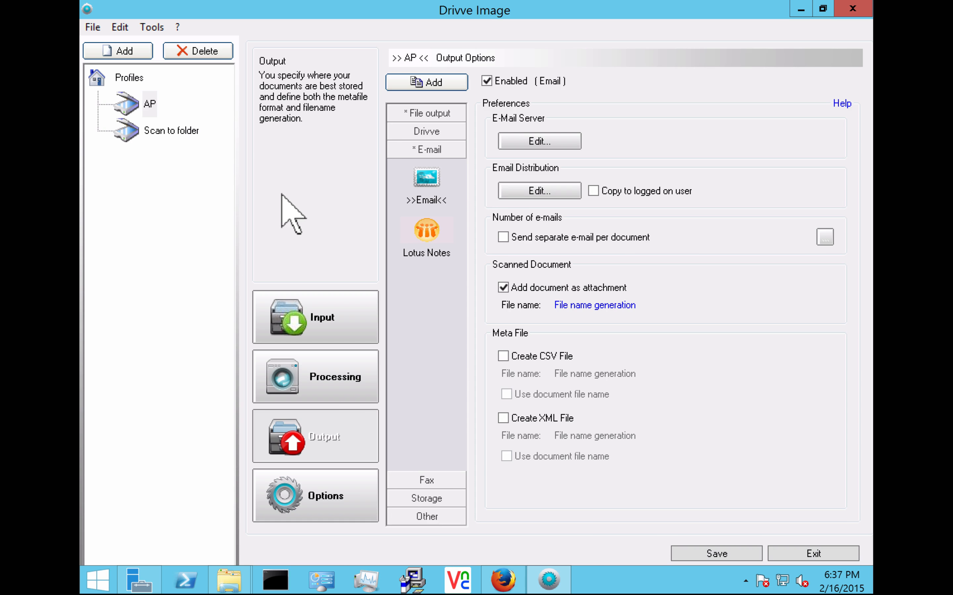
Step: Select AP in the Profiles tree and save it with its e-mail output
{"action": "left_click", "coordinate": [149, 104]}
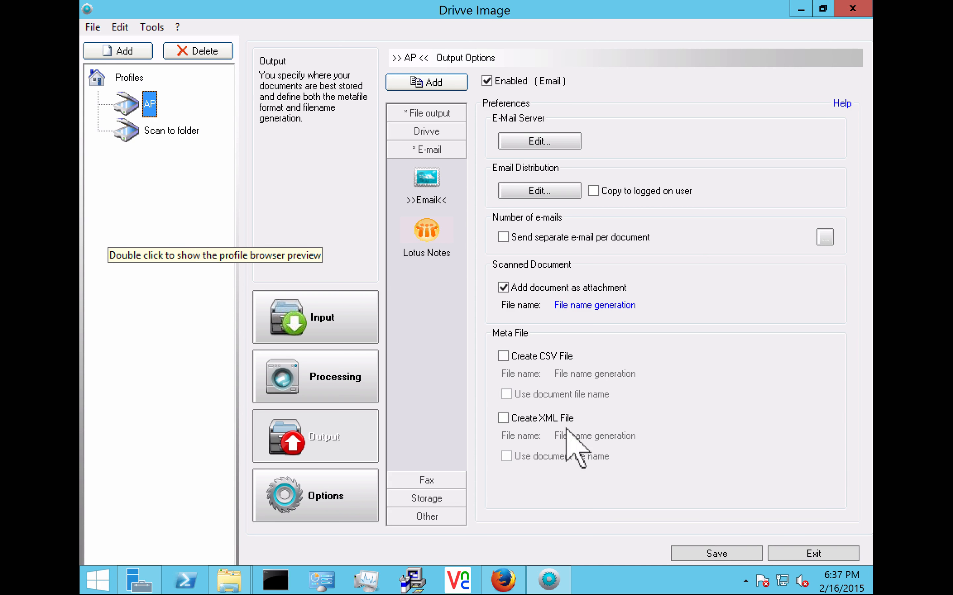
{"action": "left_click", "coordinate": [711, 553]}
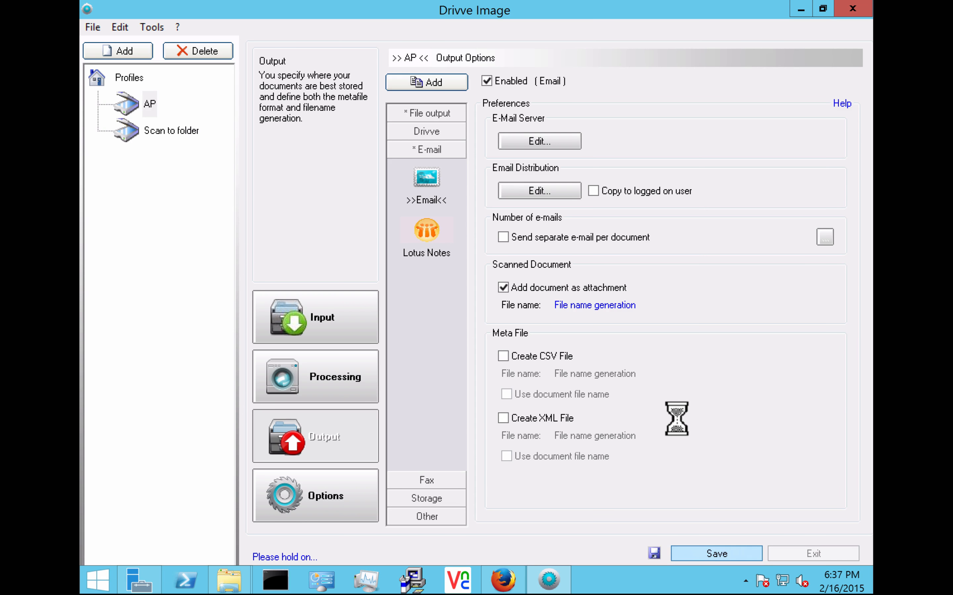